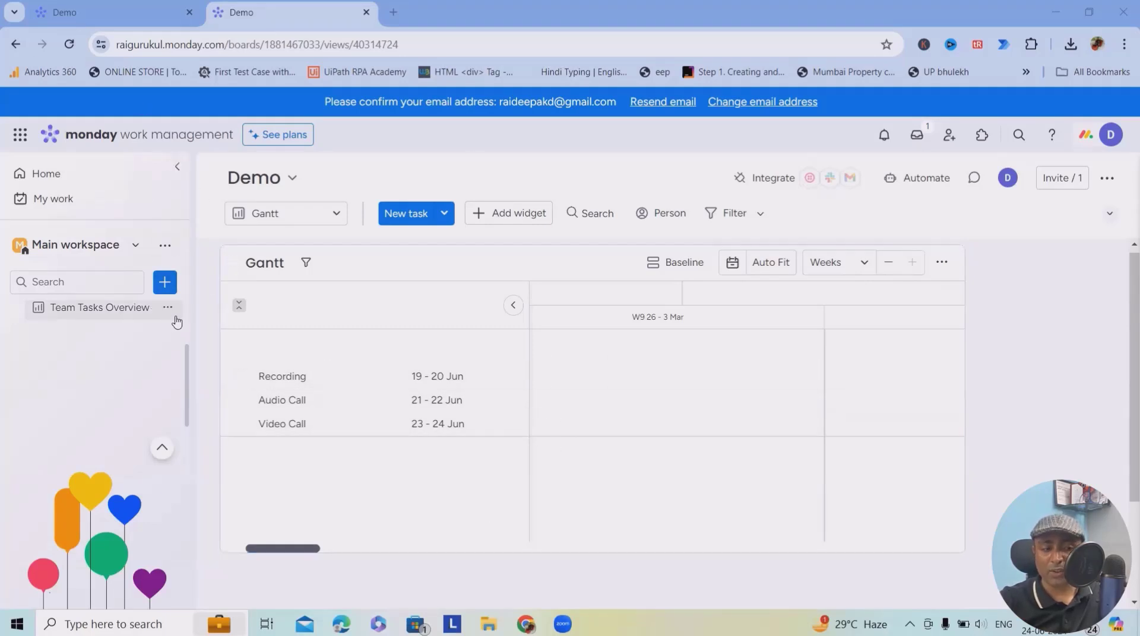
Add a new workspace named Raigurukul with open privacy
click(165, 246)
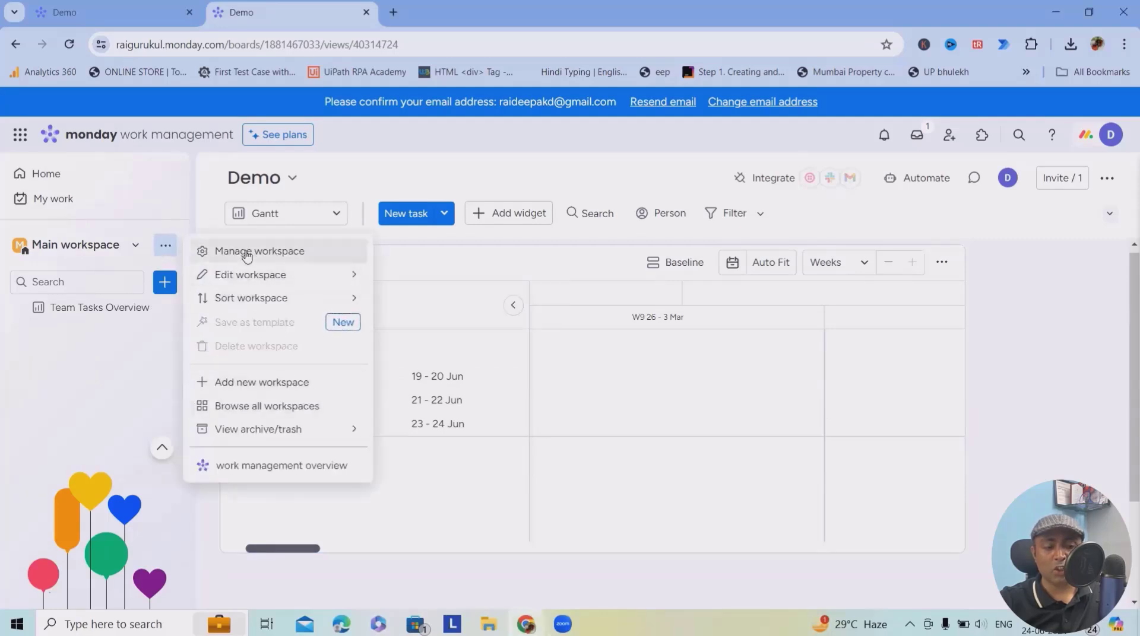
click(272, 386)
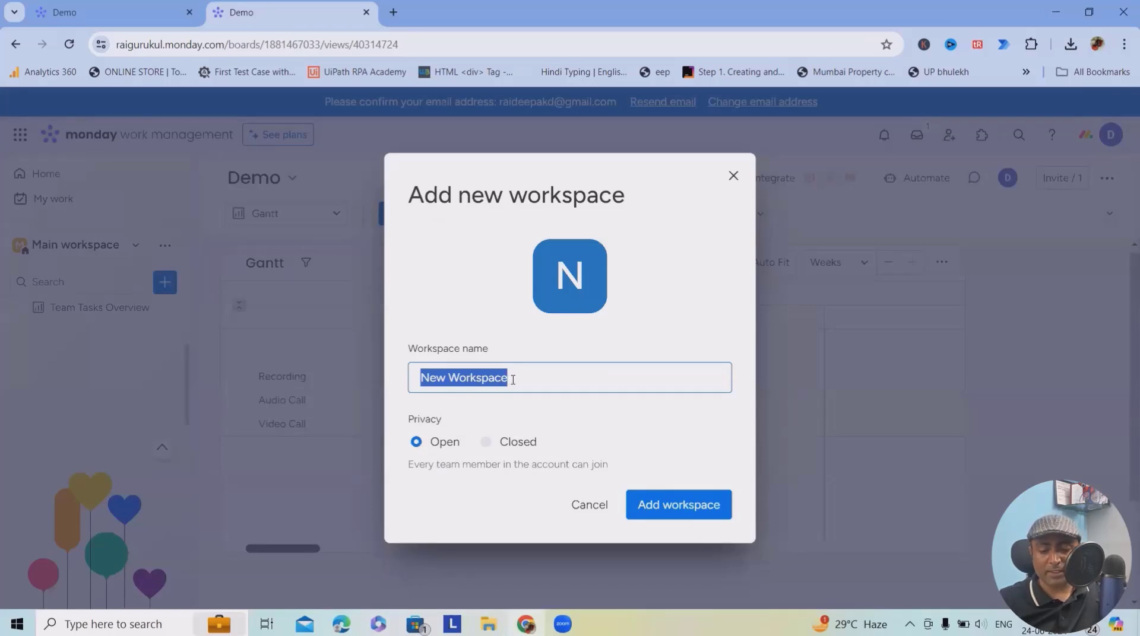
text(Raig)
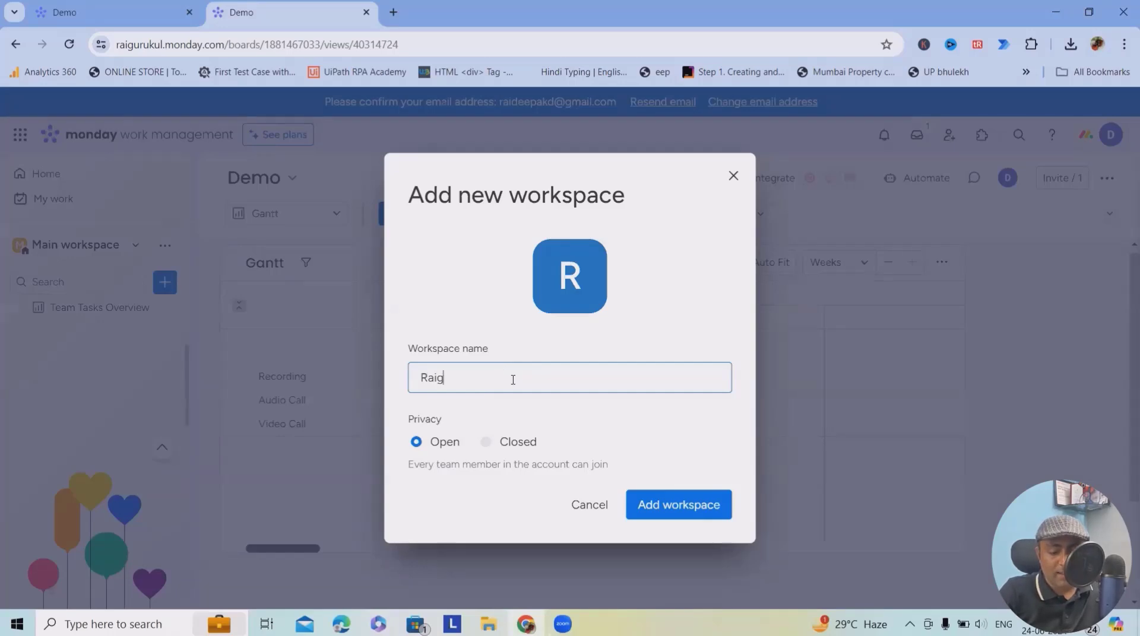
text(urukul)
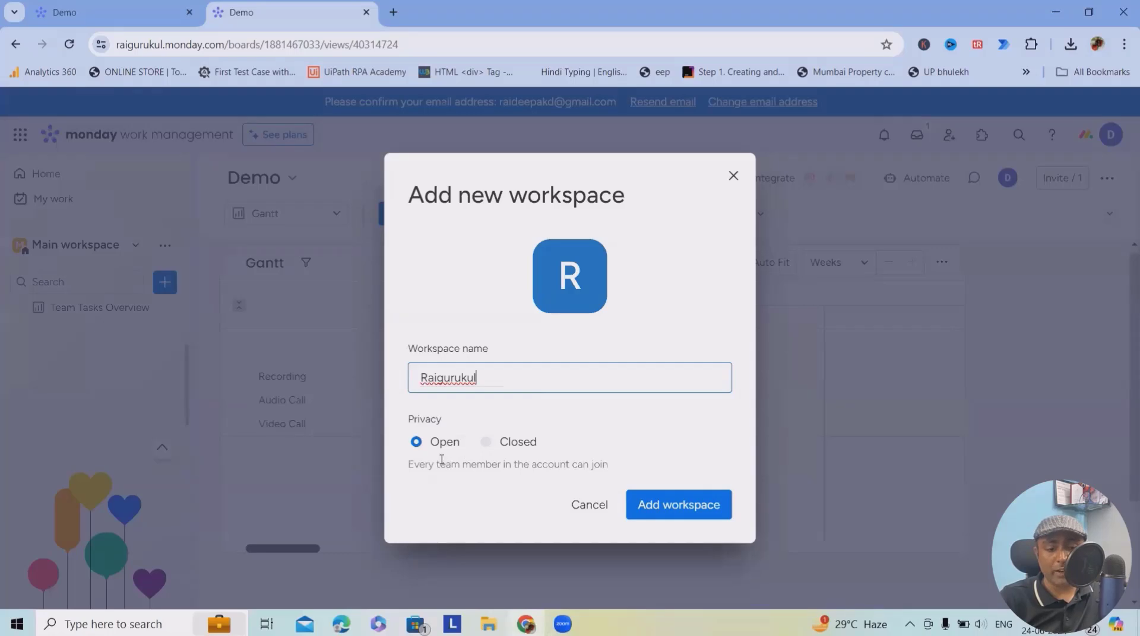
click(654, 502)
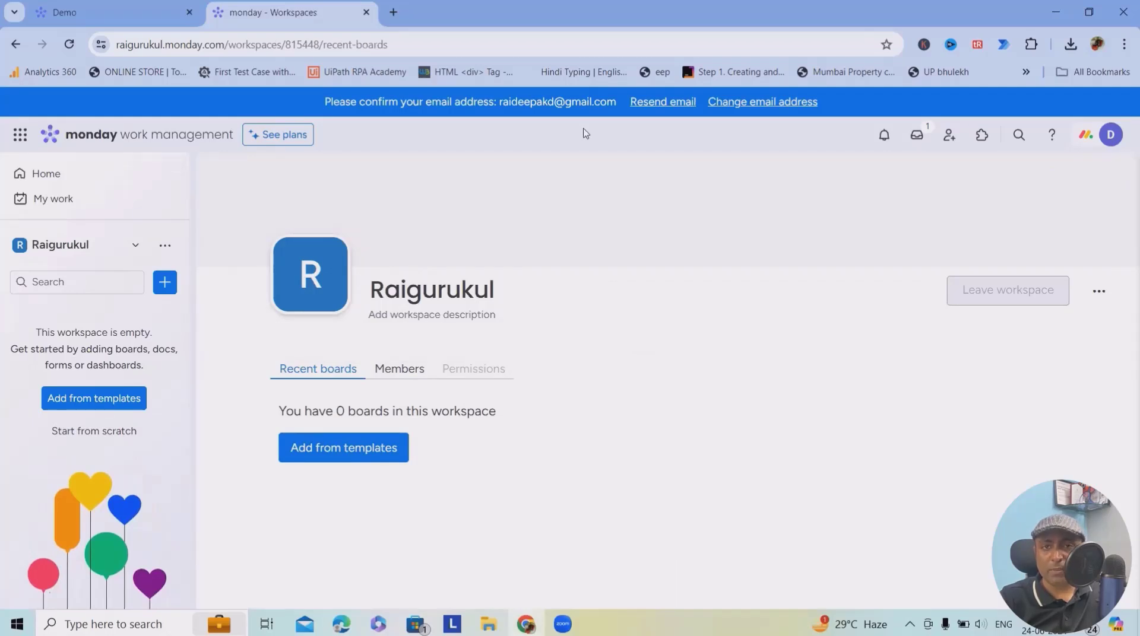
Open the template center for the empty workspace and look through the Sales & CRM templates
click(117, 408)
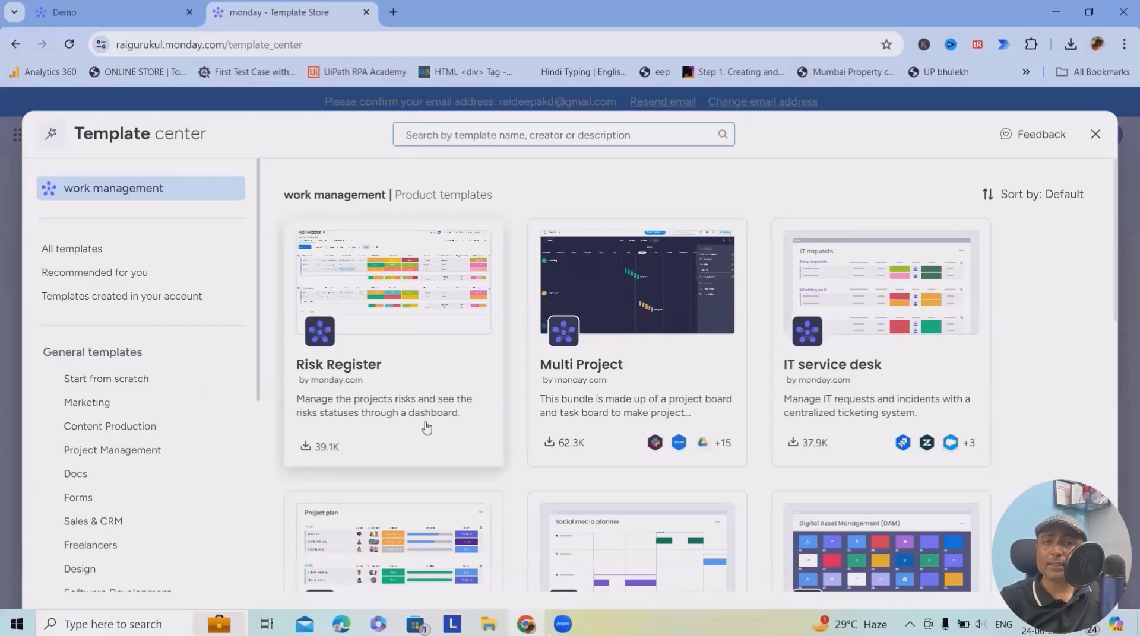
scroll(184, 498, down, 3)
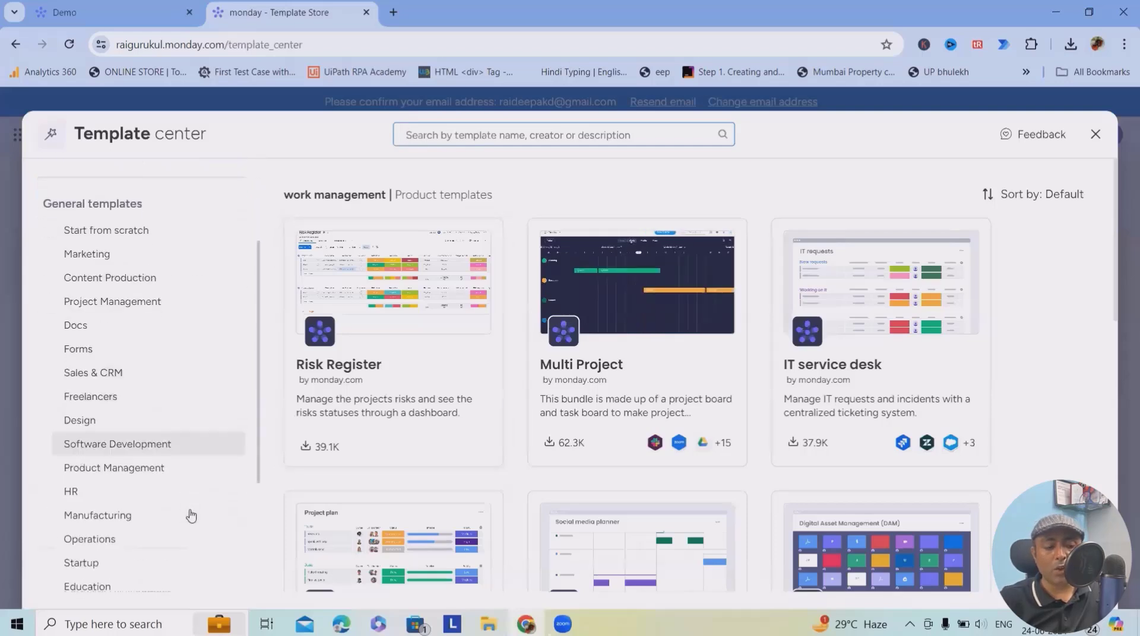
click(100, 372)
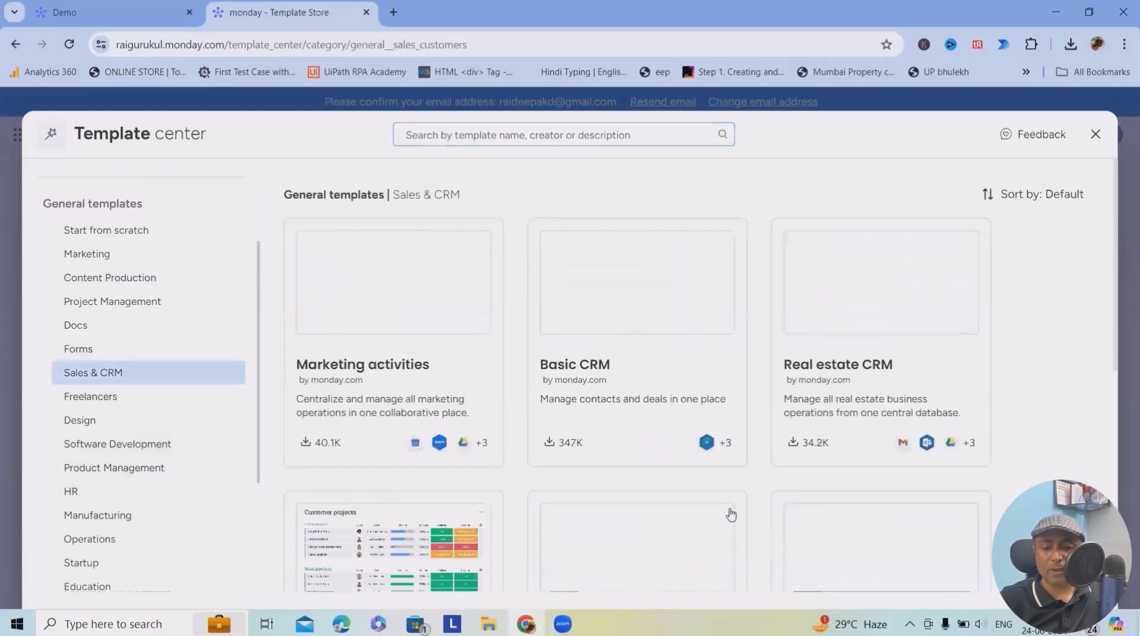
scroll(695, 473, down, 5)
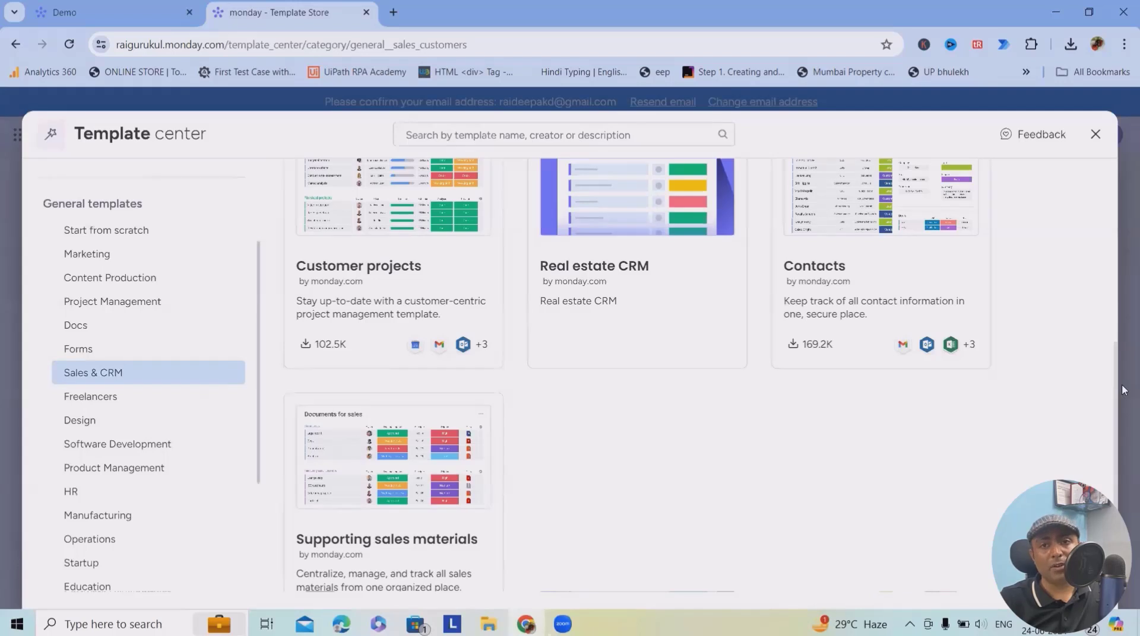
Look through the Freelancers and Design template categories in the template center
click(90, 397)
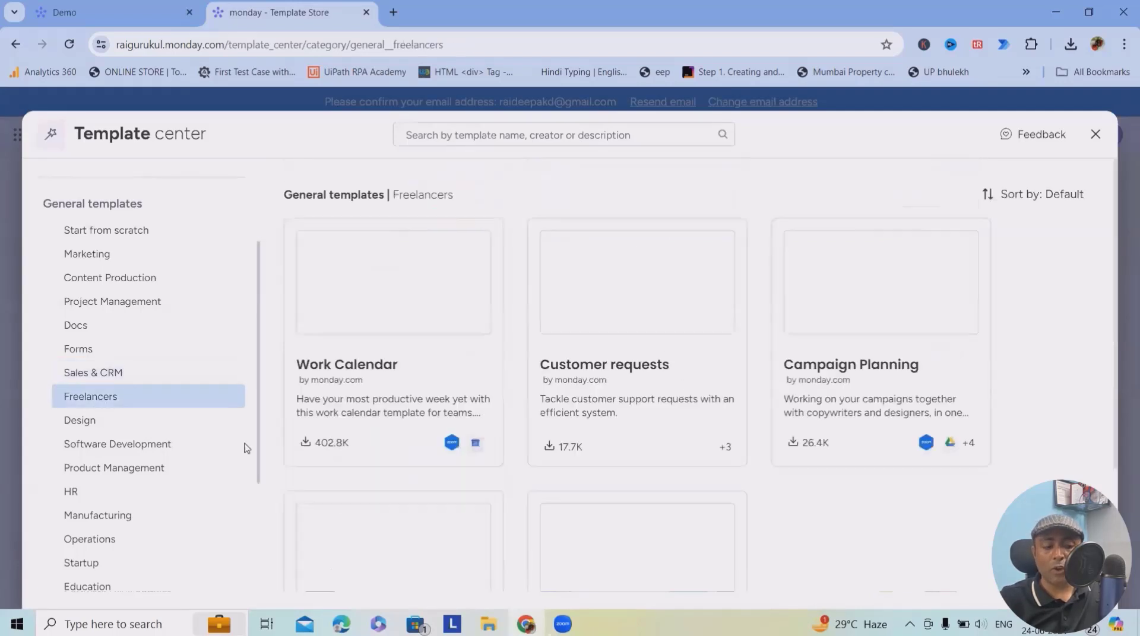
scroll(473, 410, down, 1)
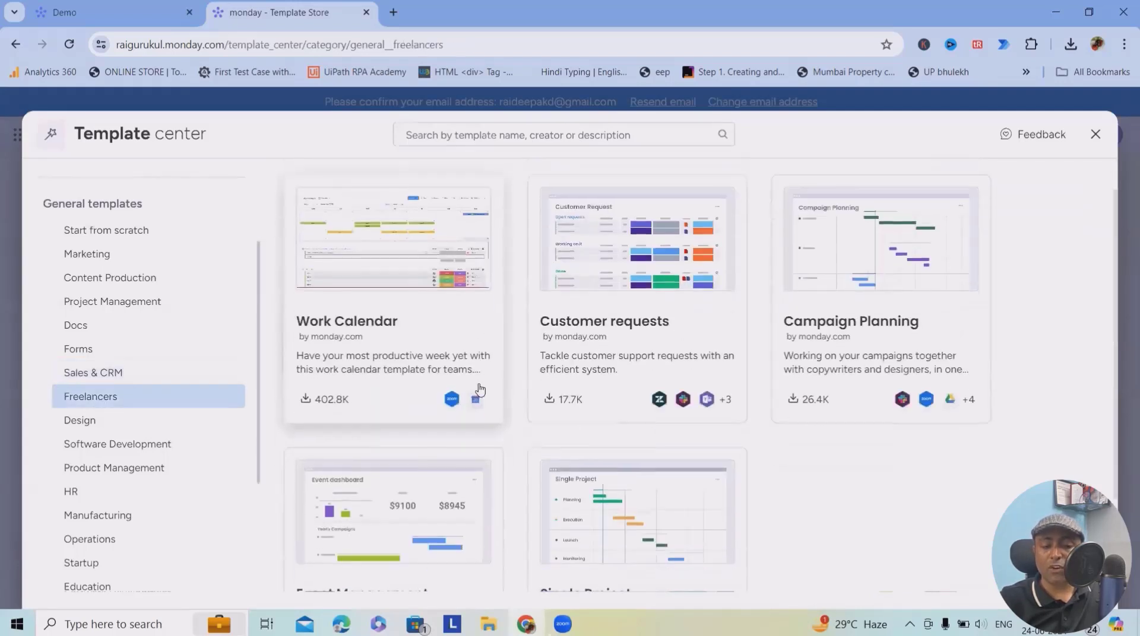
scroll(473, 423, down, 1)
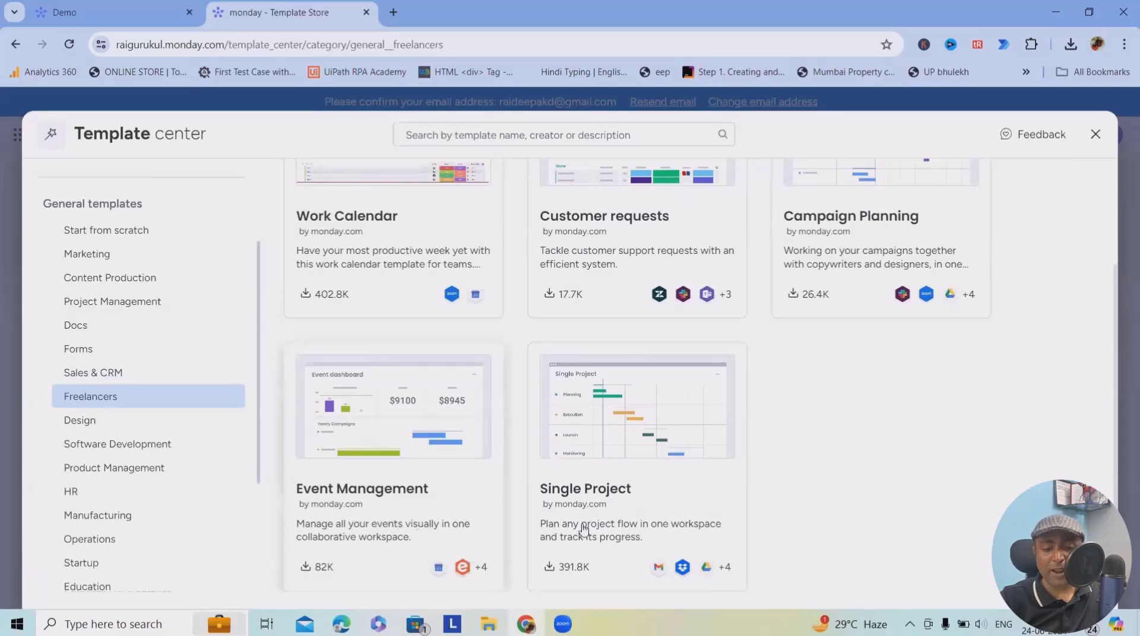
scroll(564, 519, up, 2)
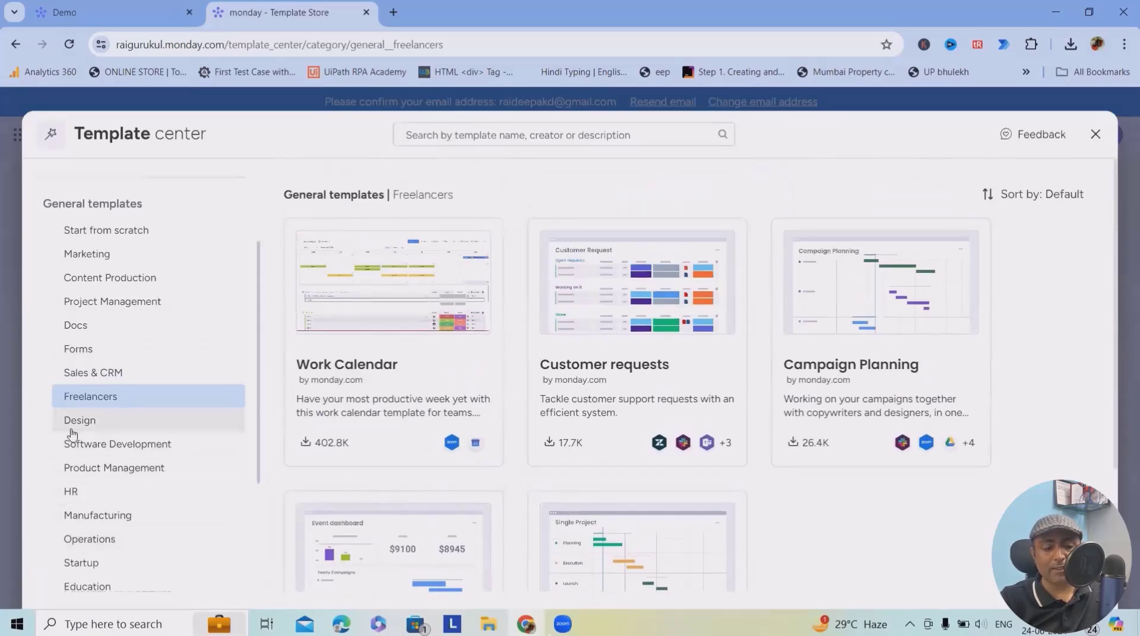
click(66, 437)
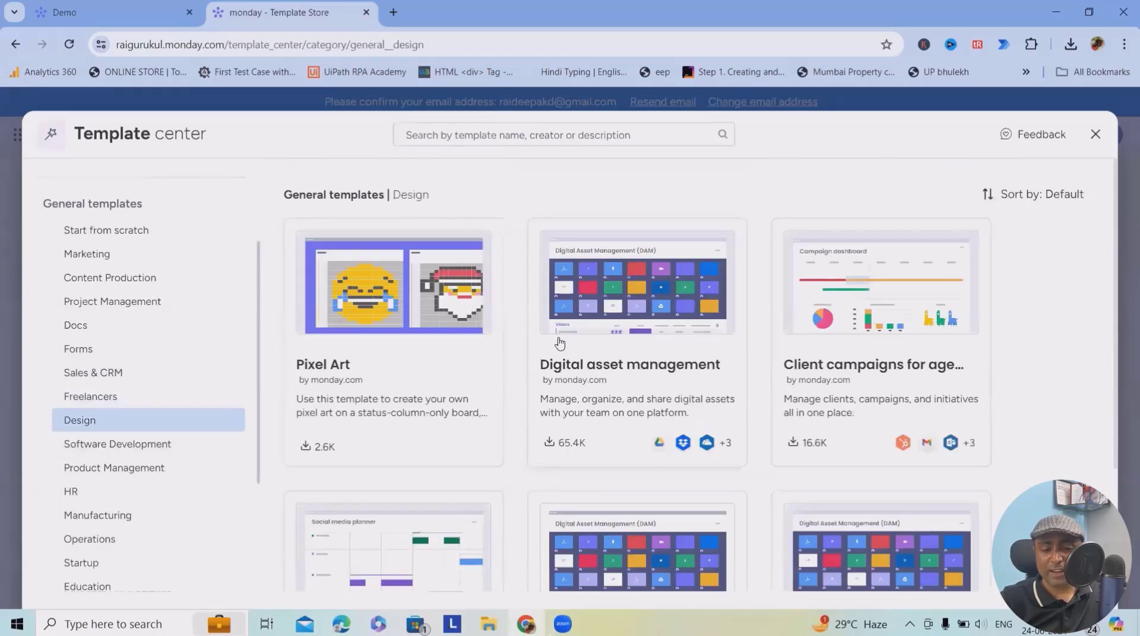
scroll(795, 454, down, 3)
scroll(782, 495, up, 3)
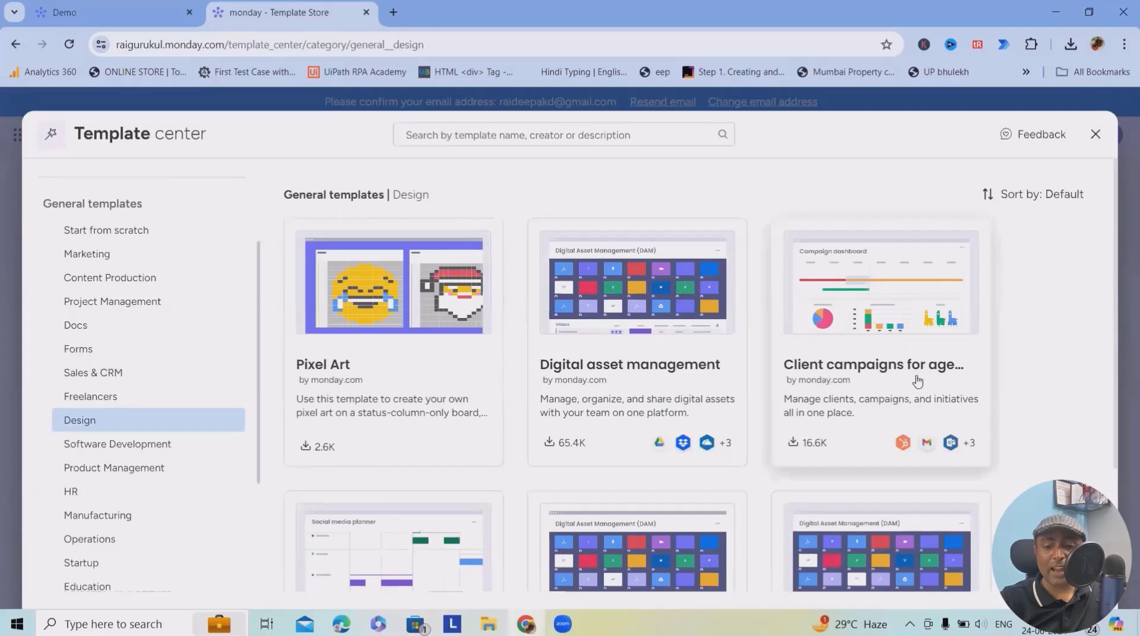
Examine the available templates in the Software Development category
click(147, 451)
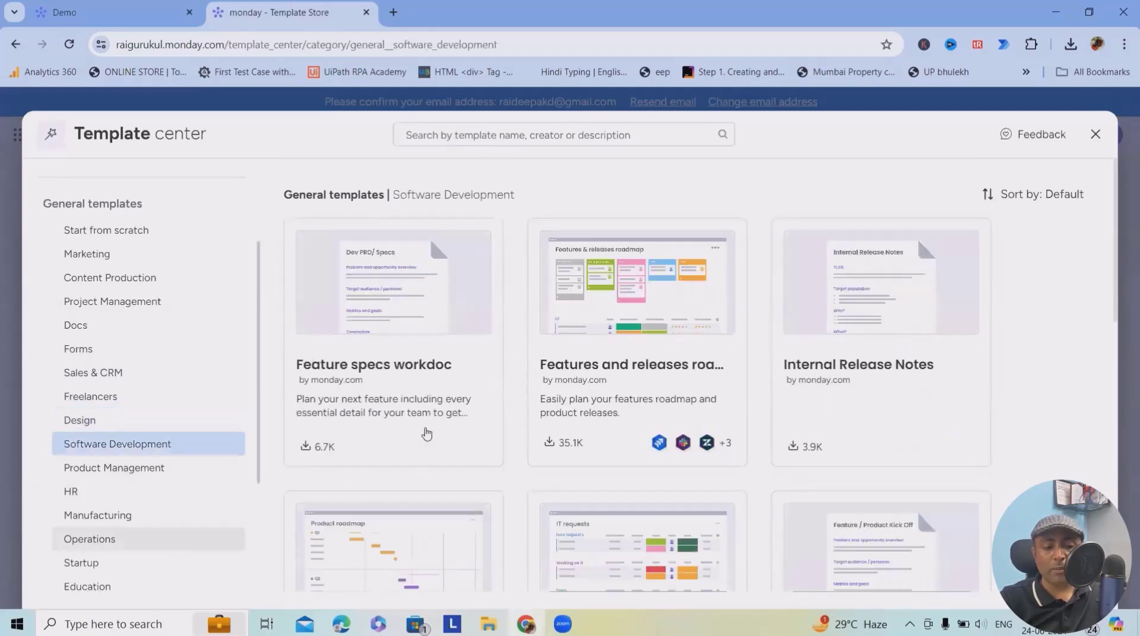
scroll(389, 431, down, 1)
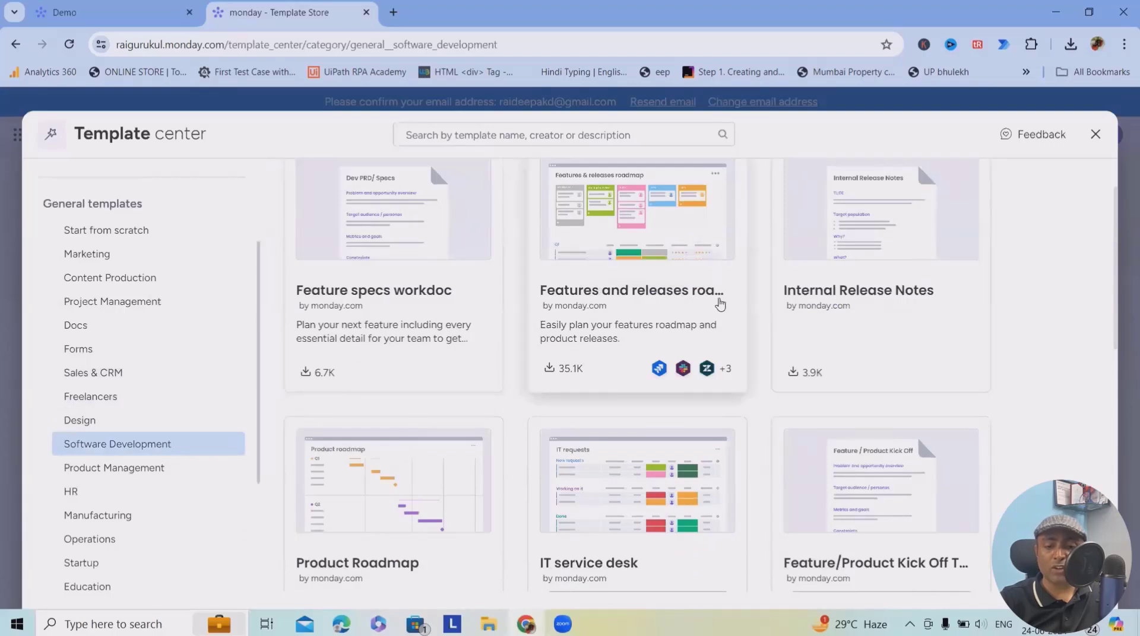
scroll(860, 309, down, 3)
scroll(861, 328, down, 1)
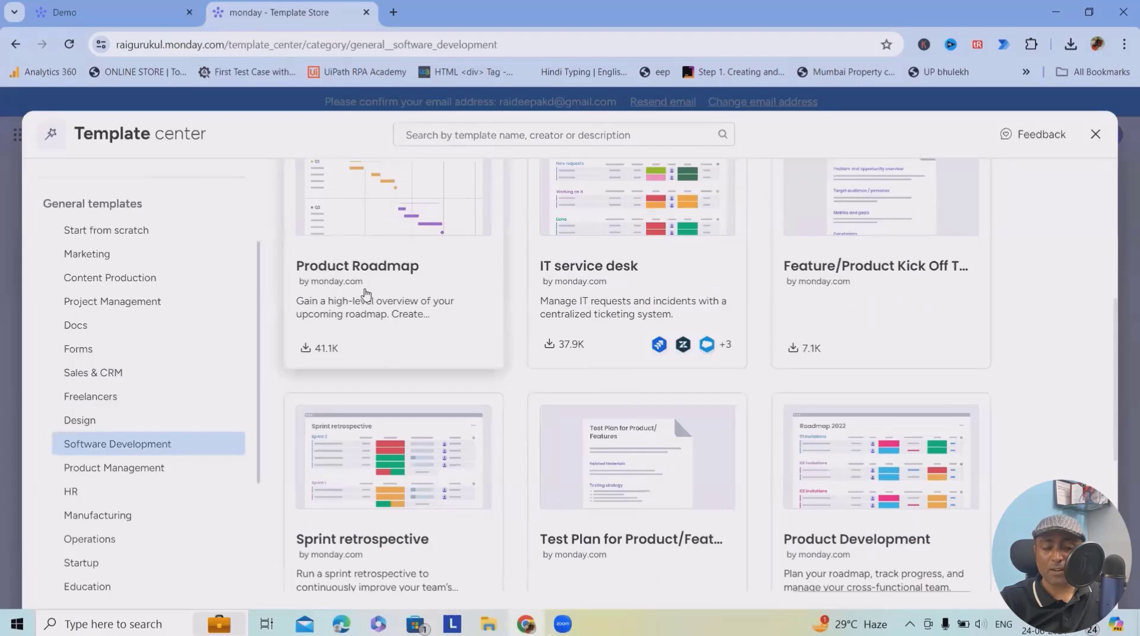
scroll(366, 293, down, 5)
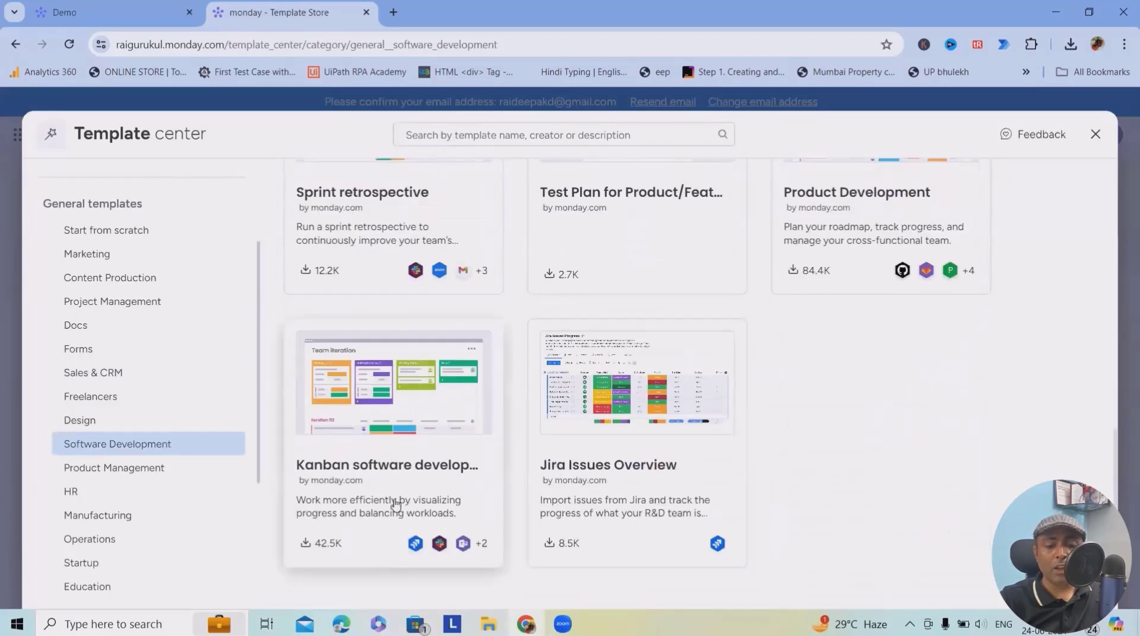
scroll(457, 455, up, 3)
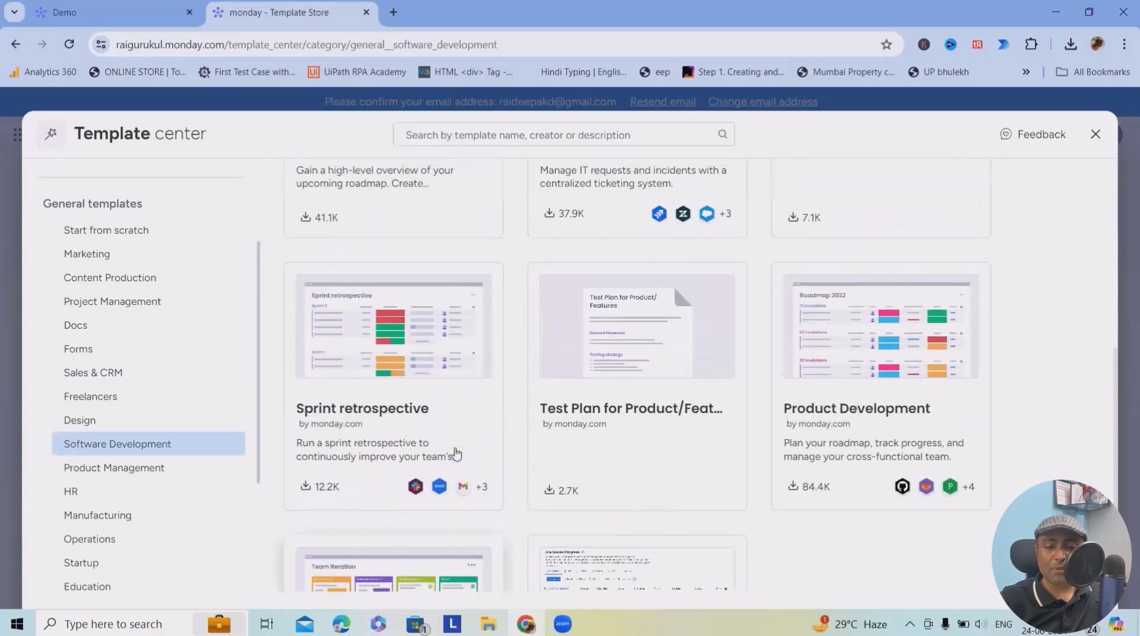
scroll(606, 440, up, 1)
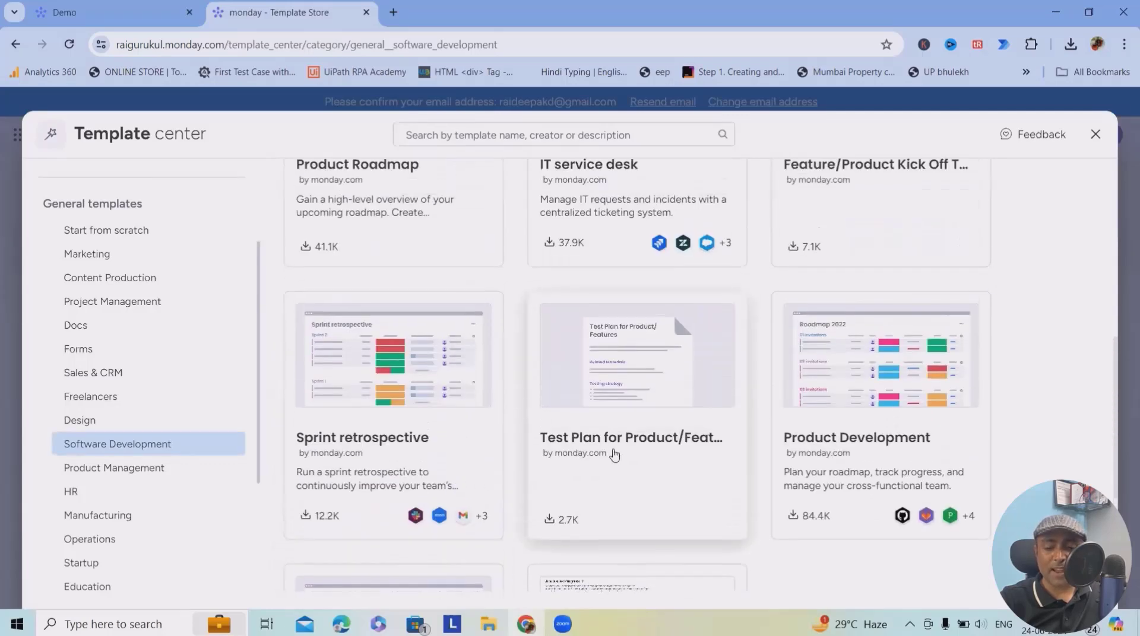
scroll(615, 455, up, 6)
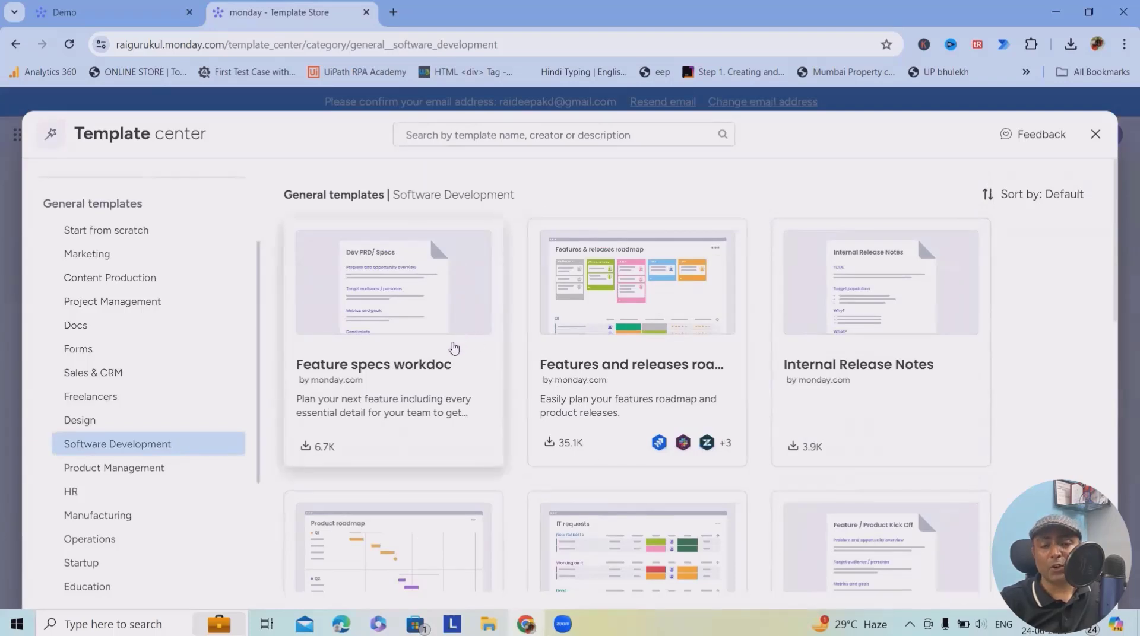
Add the Basic CRM template from the Sales & CRM category to the workspace
scroll(140, 483, down, 2)
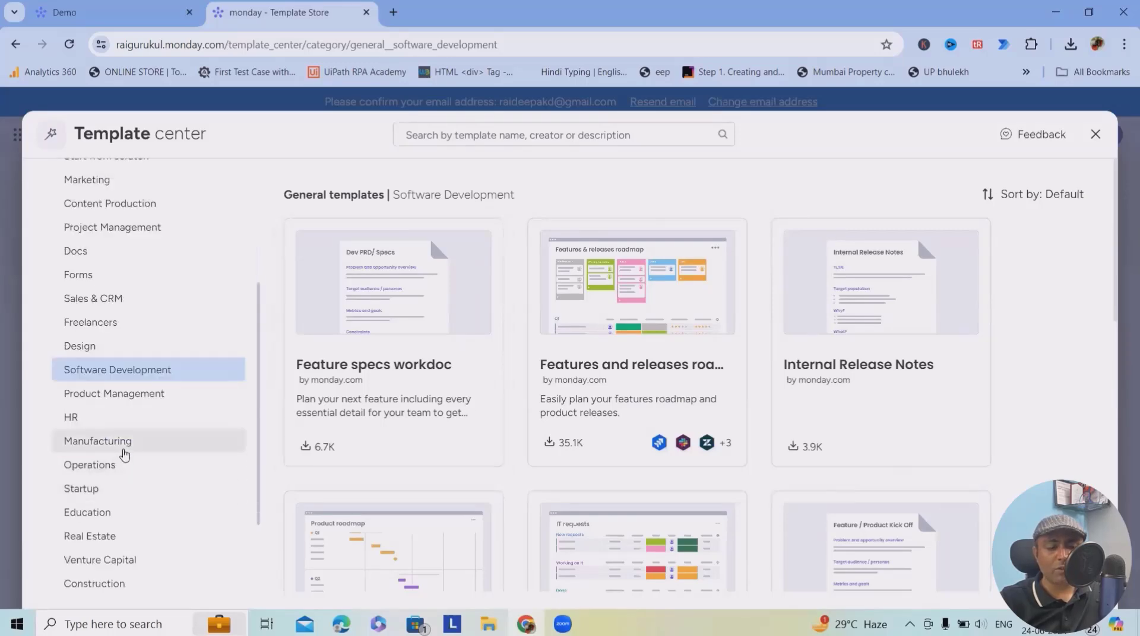
click(113, 303)
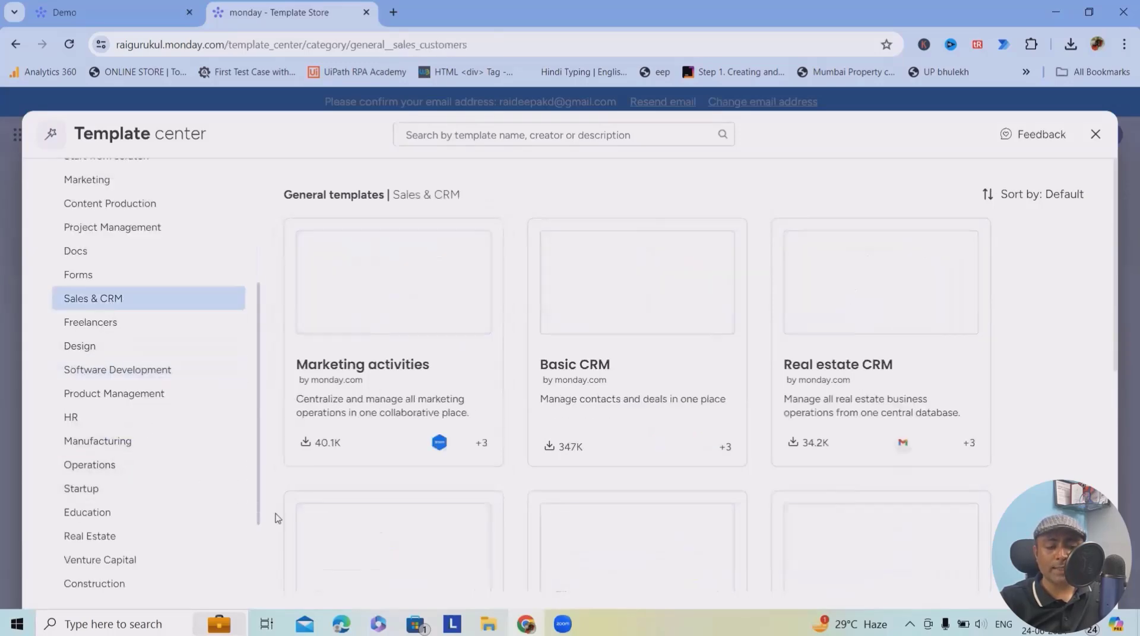
scroll(633, 518, down, 3)
scroll(633, 518, up, 3)
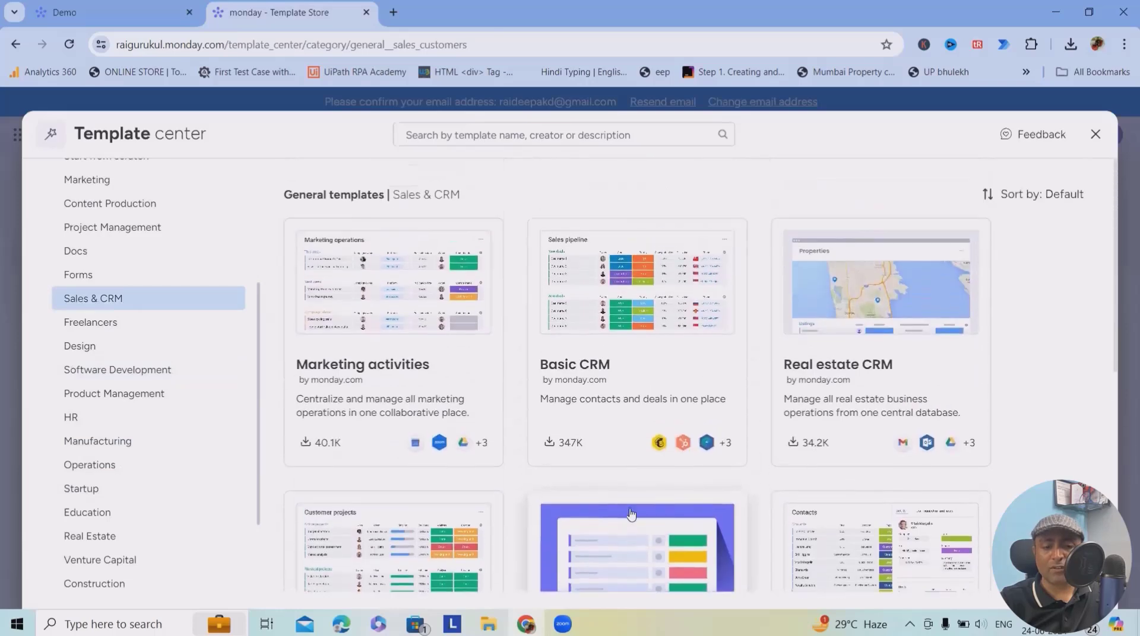
click(611, 339)
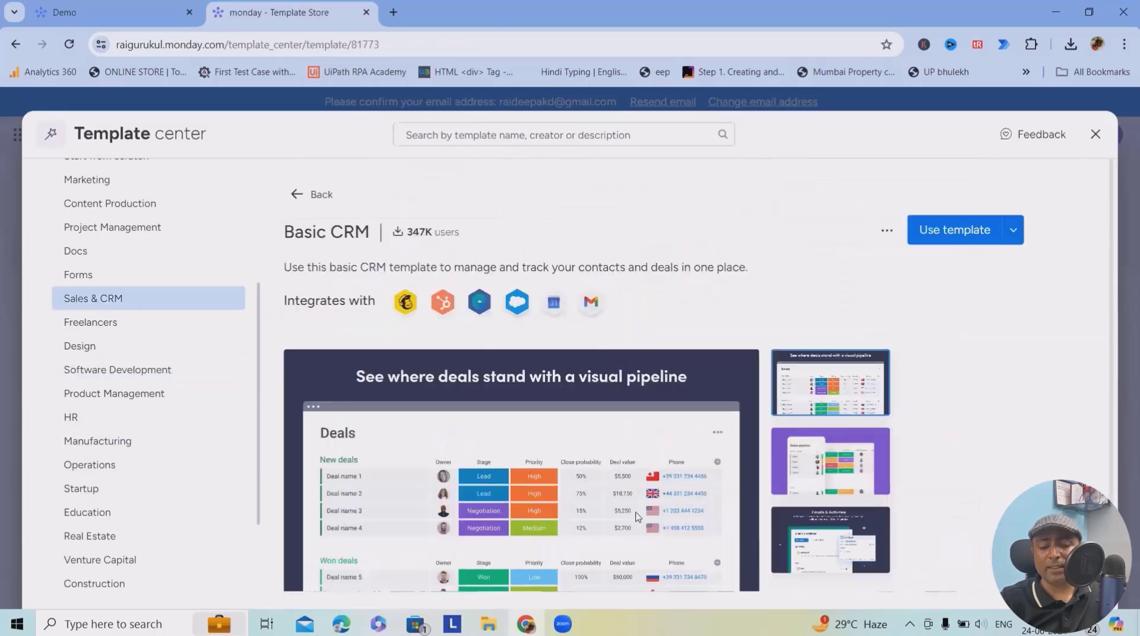
scroll(636, 514, down, 1)
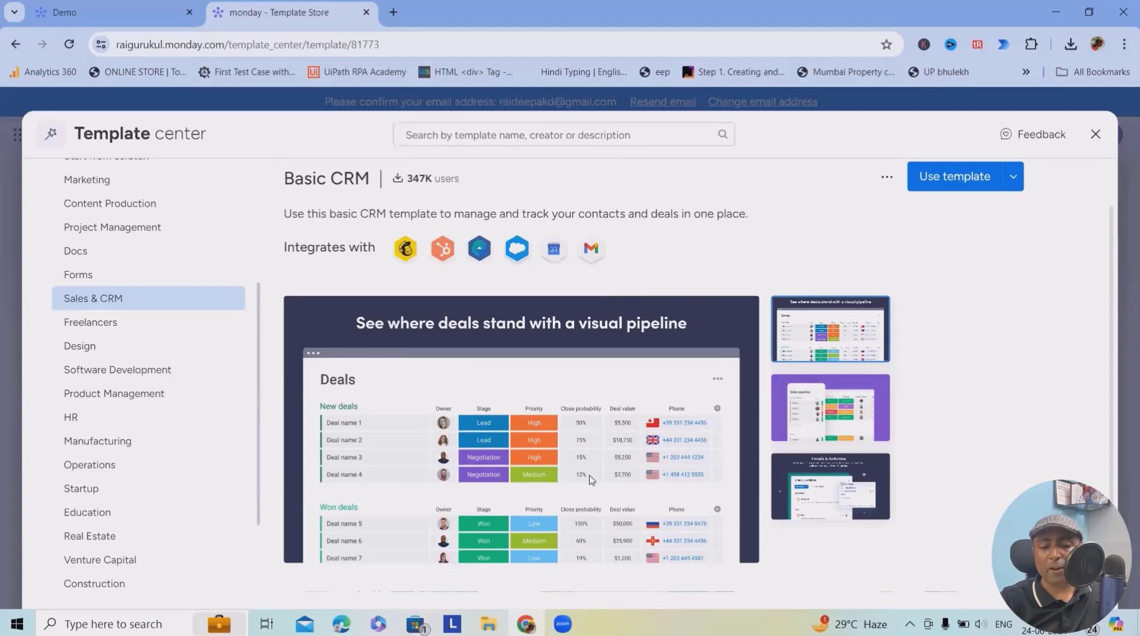
click(948, 177)
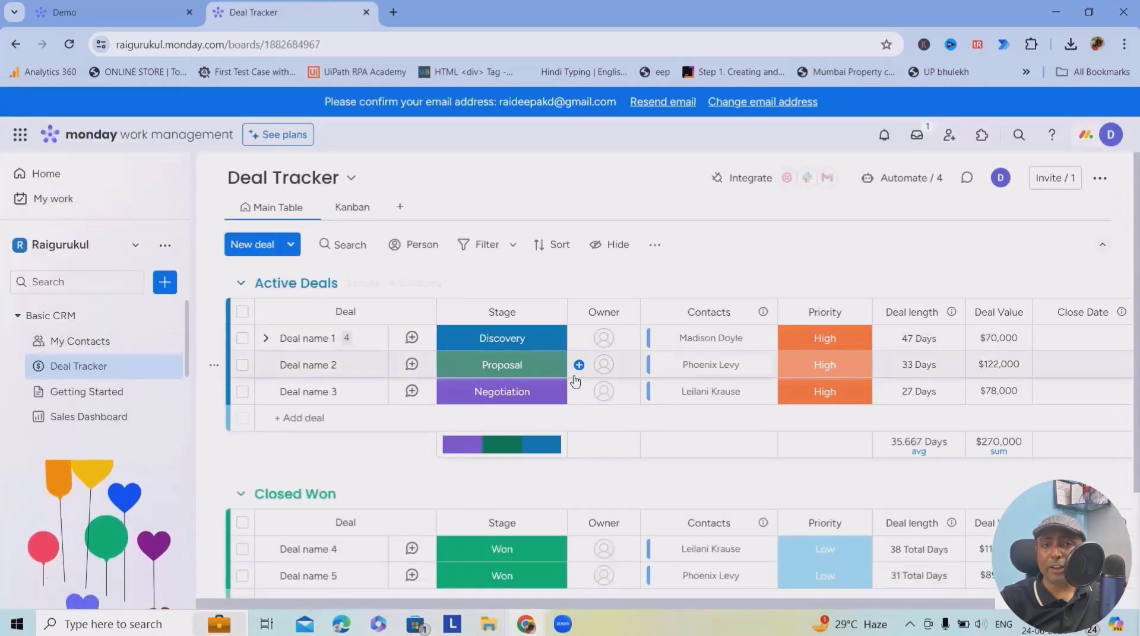
Review the deal groups on the Deal Tracker board and view the updates section of Deal name 1
scroll(524, 489, down, 3)
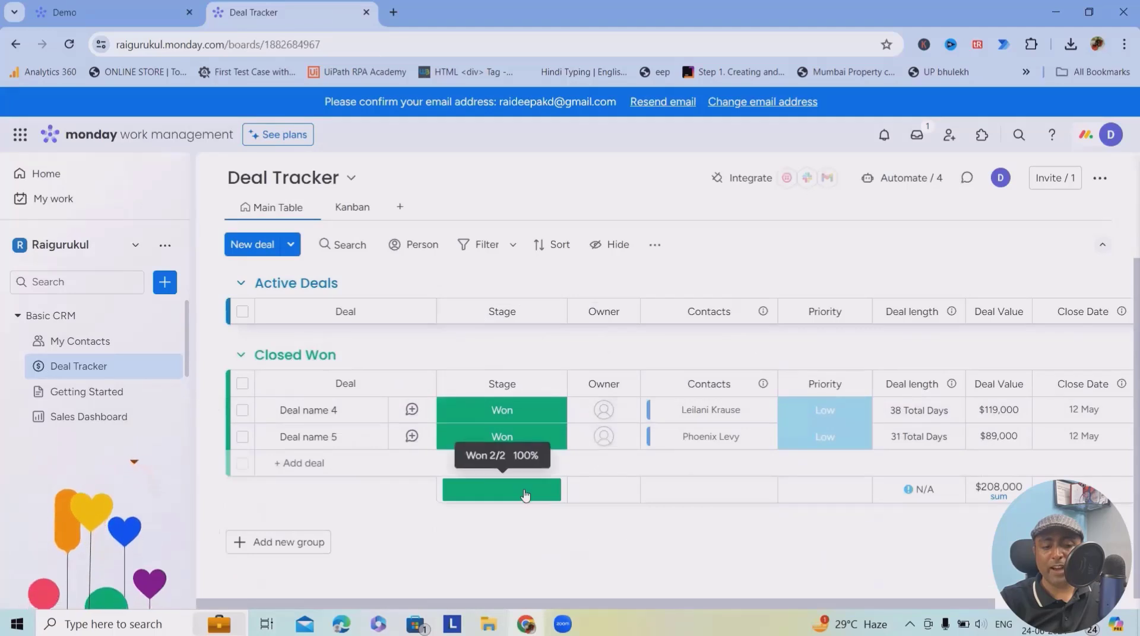
scroll(525, 493, up, 3)
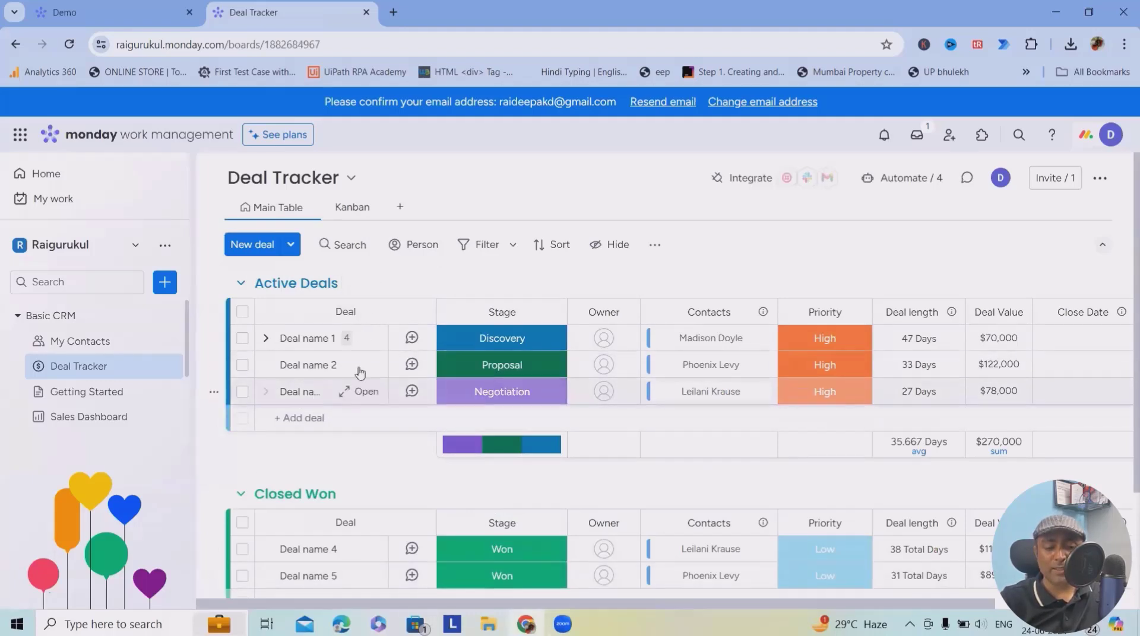
click(411, 338)
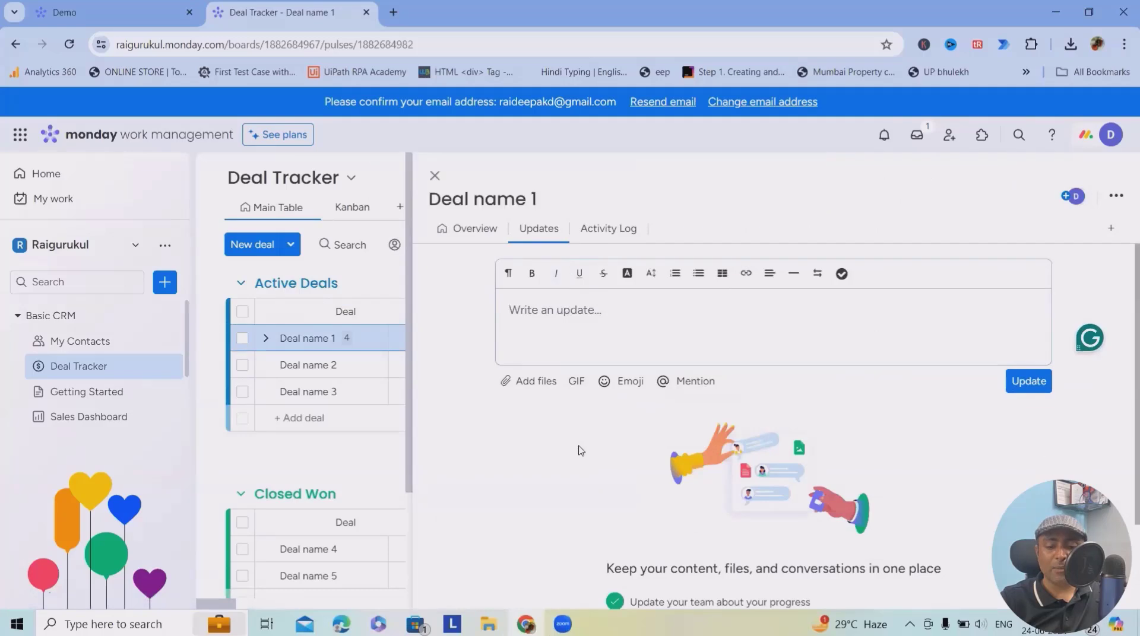
scroll(568, 415, down, 1)
scroll(565, 448, down, 1)
scroll(564, 456, up, 2)
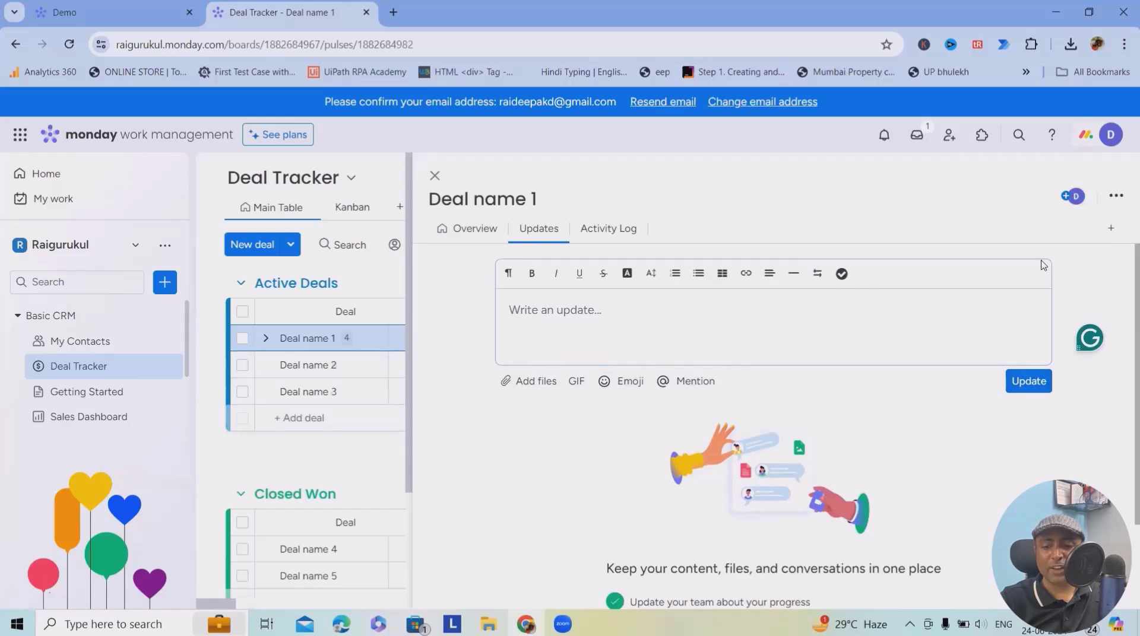
View the My Contacts board with the first primary contact's subitems expanded, leaving the new subitem entry empty
drag(364, 275, 977, 160)
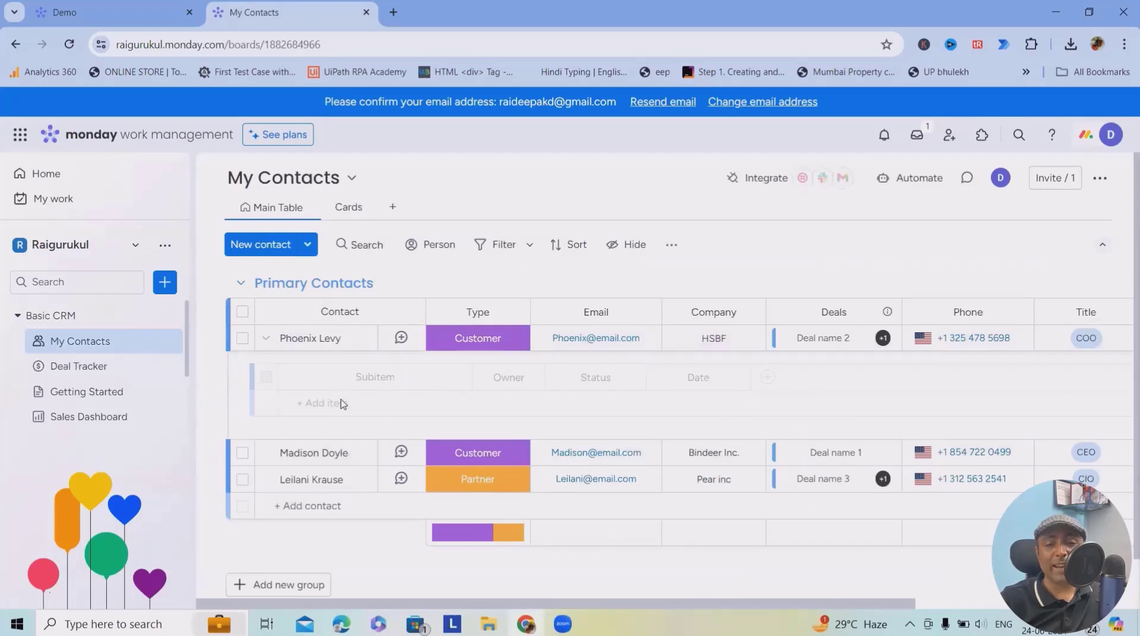
click(342, 405)
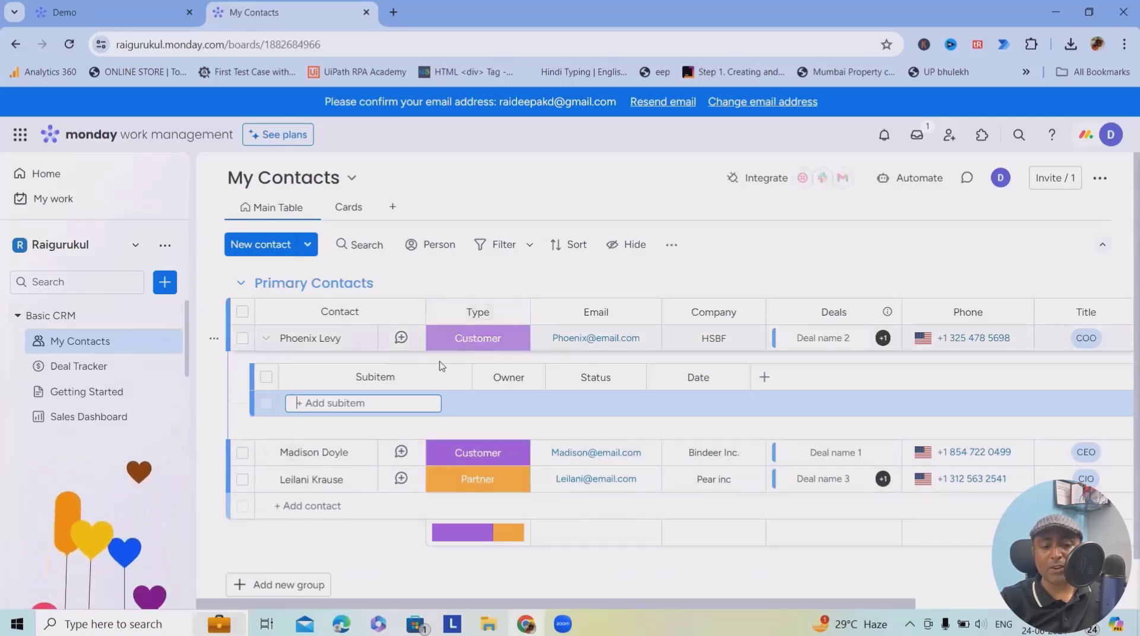
click(264, 217)
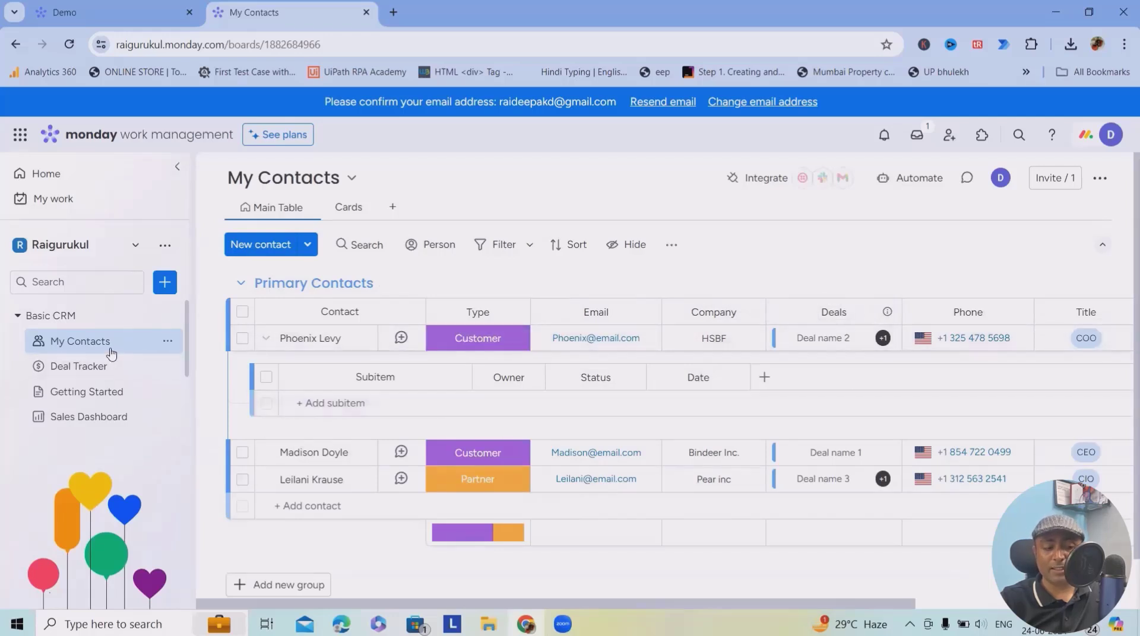
Add a subitem named Task 5 under Deal name 1 on the Deal Tracker board
click(95, 367)
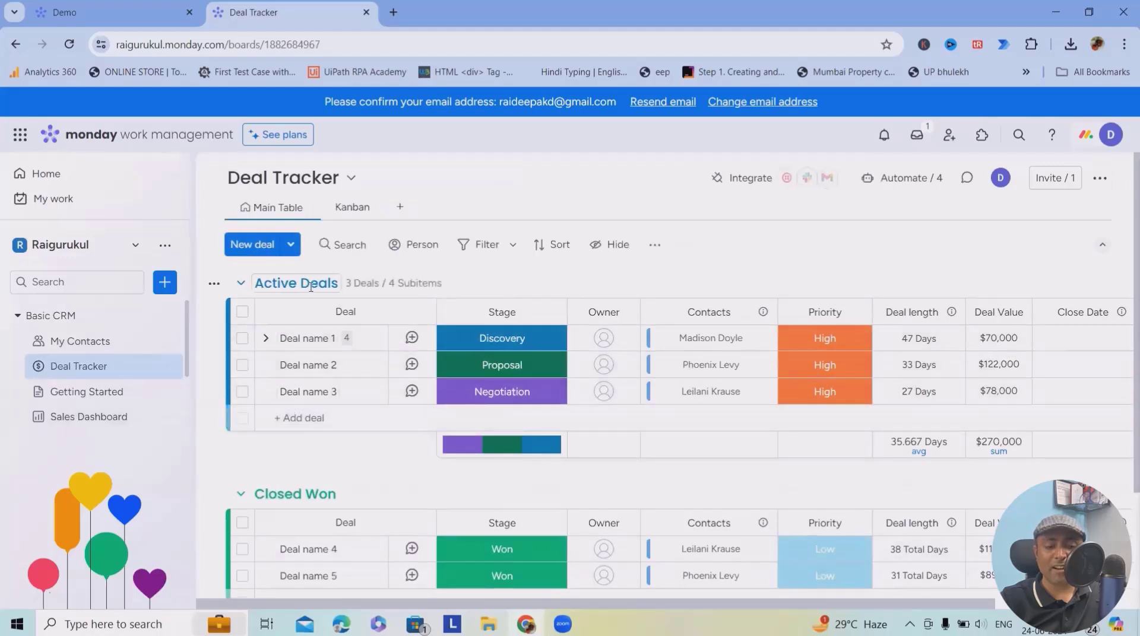
click(264, 338)
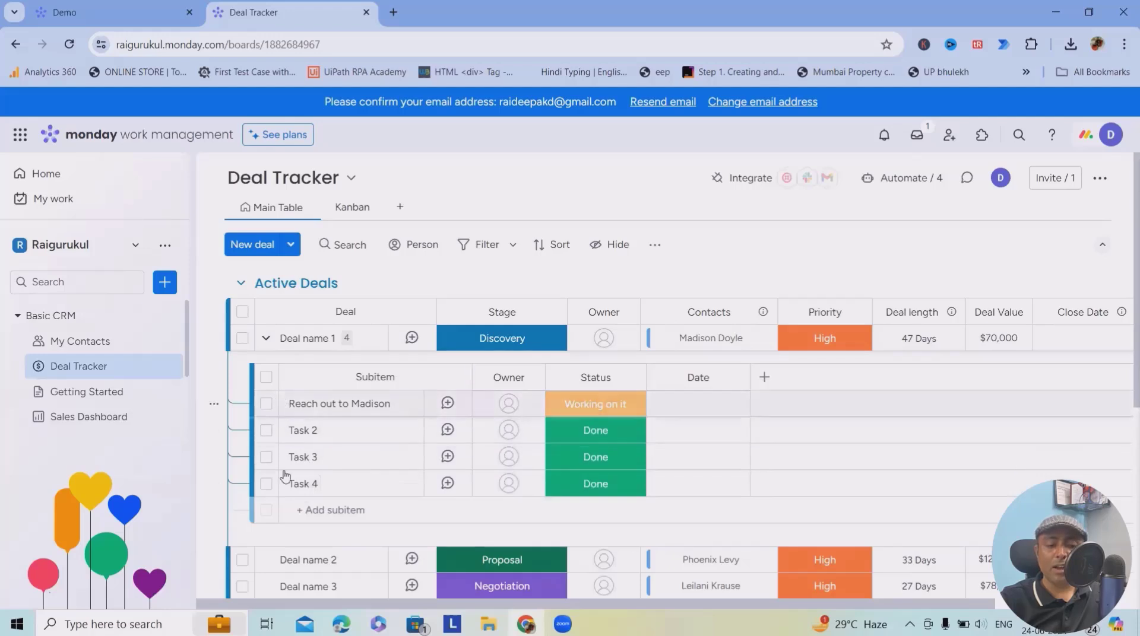
click(337, 510)
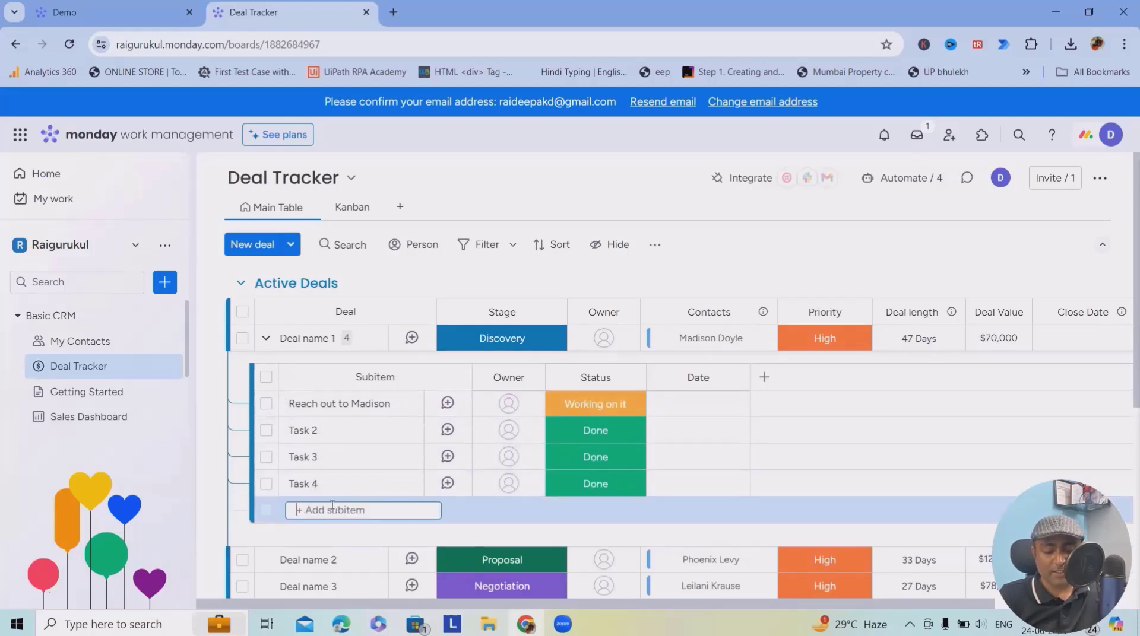
text(Task 5)
key(Return)
View the updates section and the item members of Deal name 1's first subitem
click(448, 404)
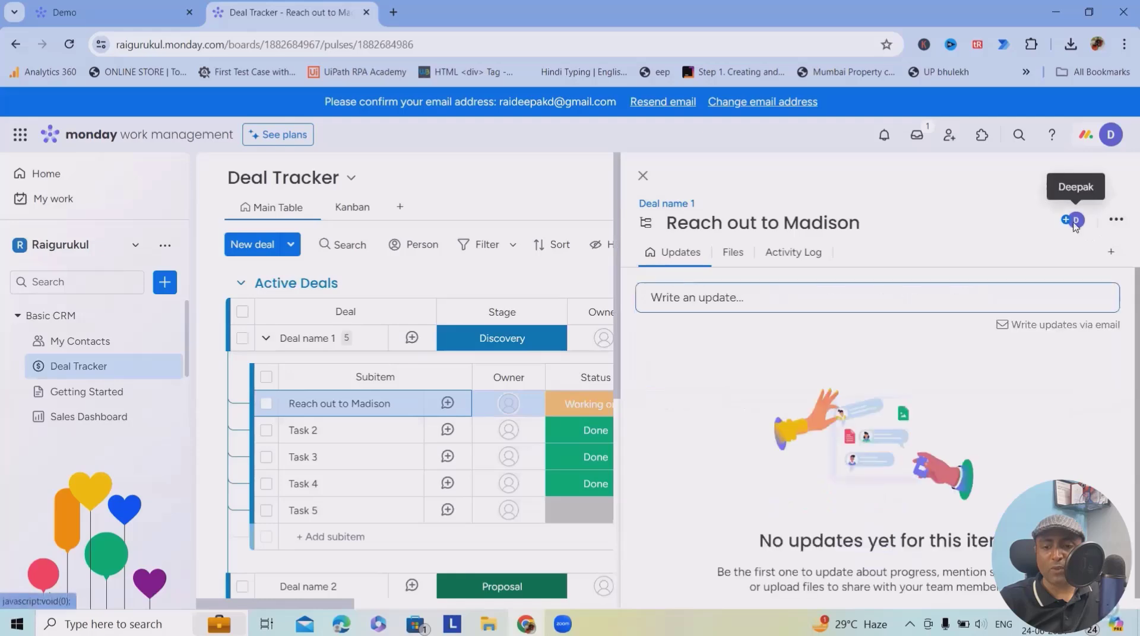
click(1073, 221)
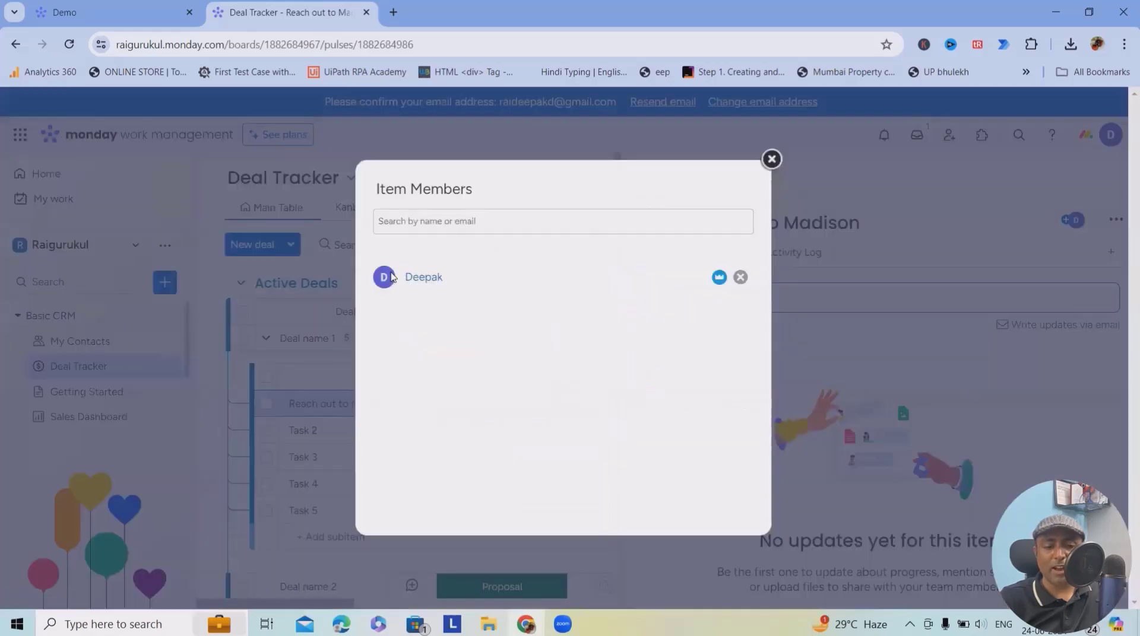
click(772, 159)
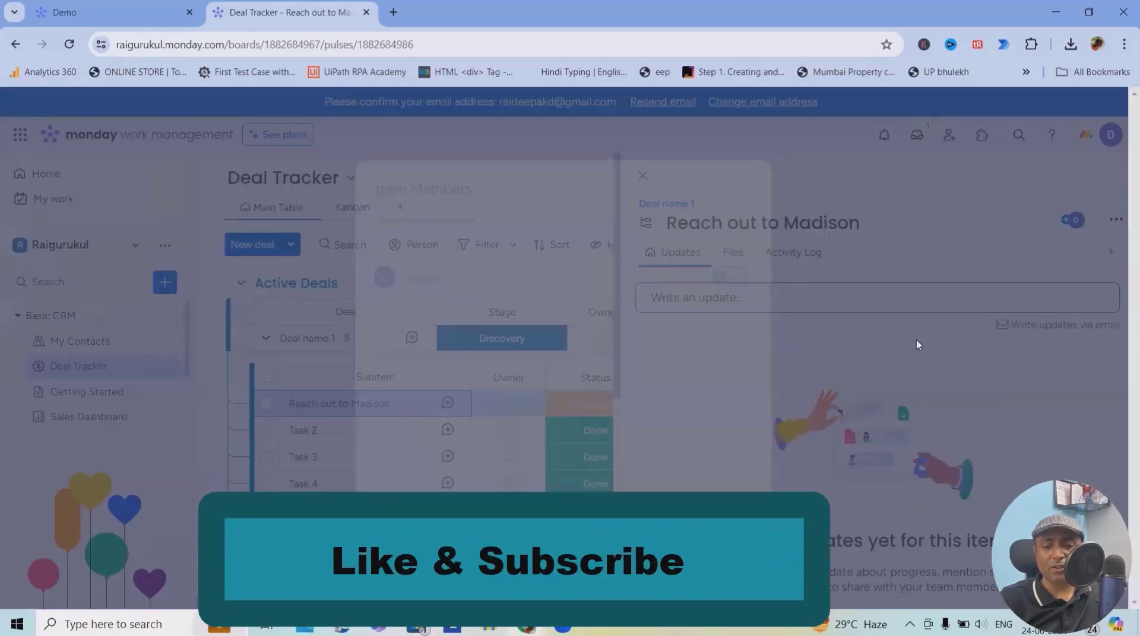
Assign the suggested person as owner of Deal name 1's first subitem and Task 2, and close the subitem's updates
click(509, 407)
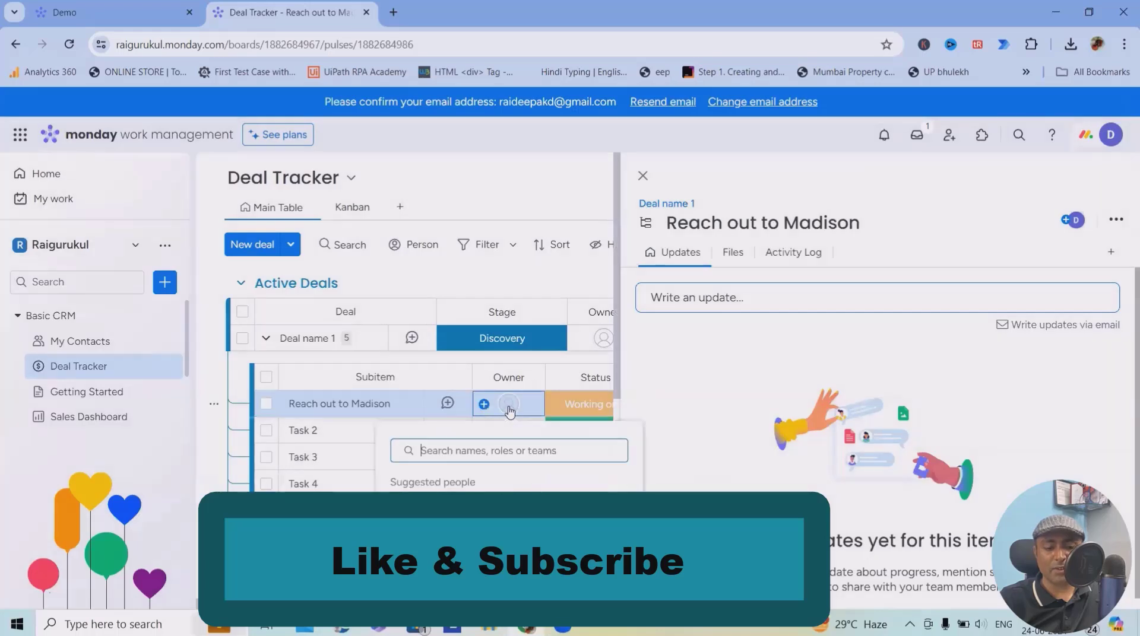
click(511, 505)
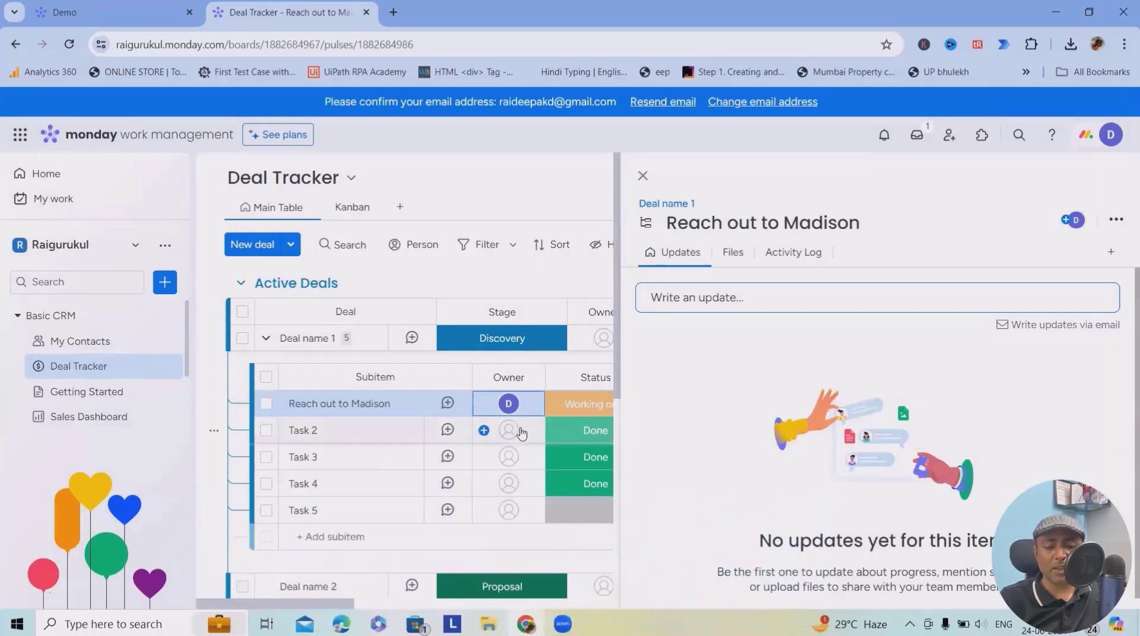
click(521, 434)
click(436, 322)
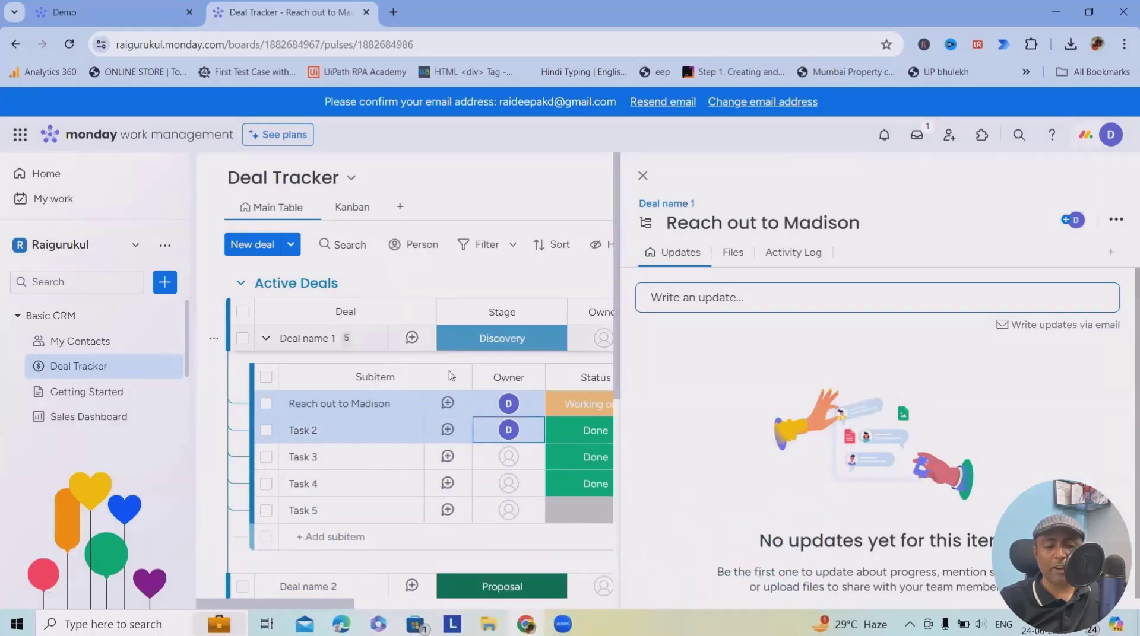
click(507, 460)
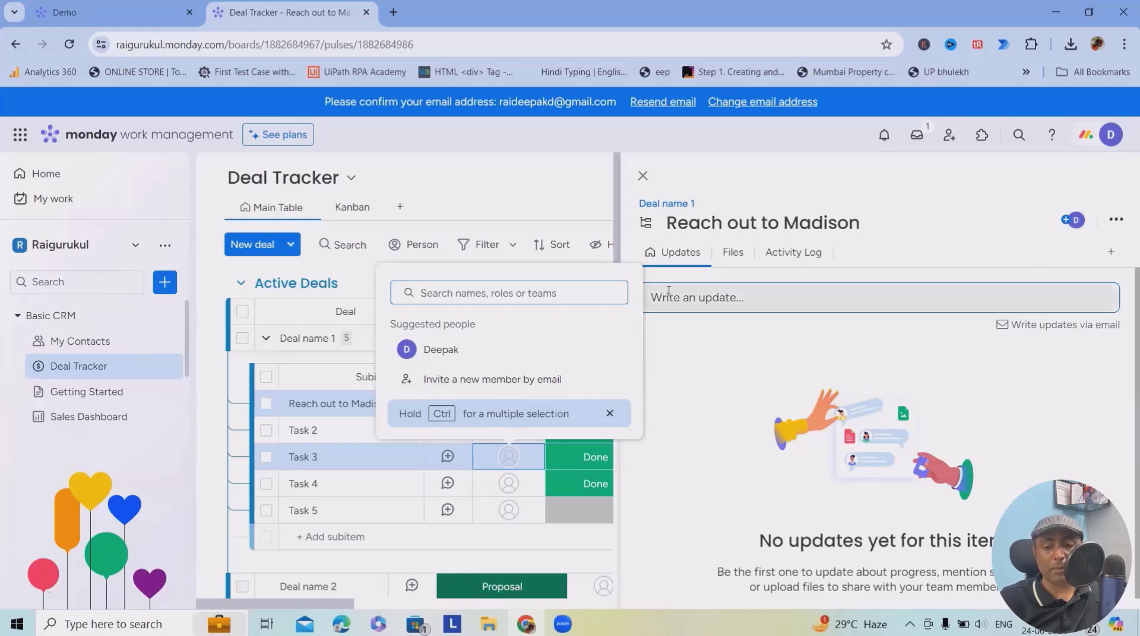
click(643, 176)
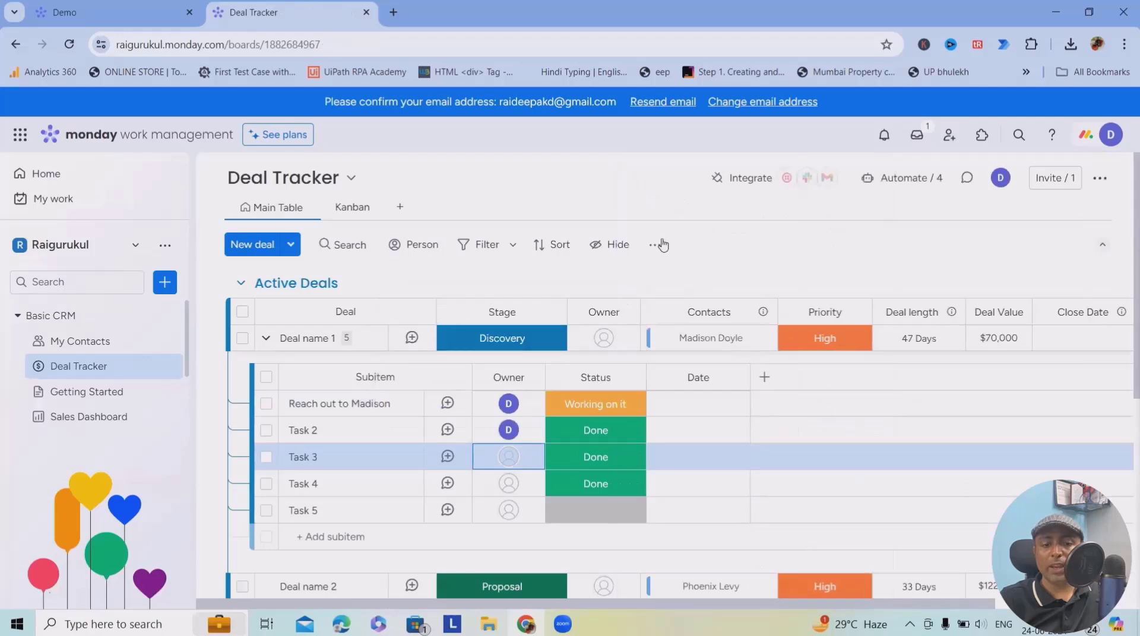
scroll(668, 463, down, 1)
scroll(624, 383, up, 1)
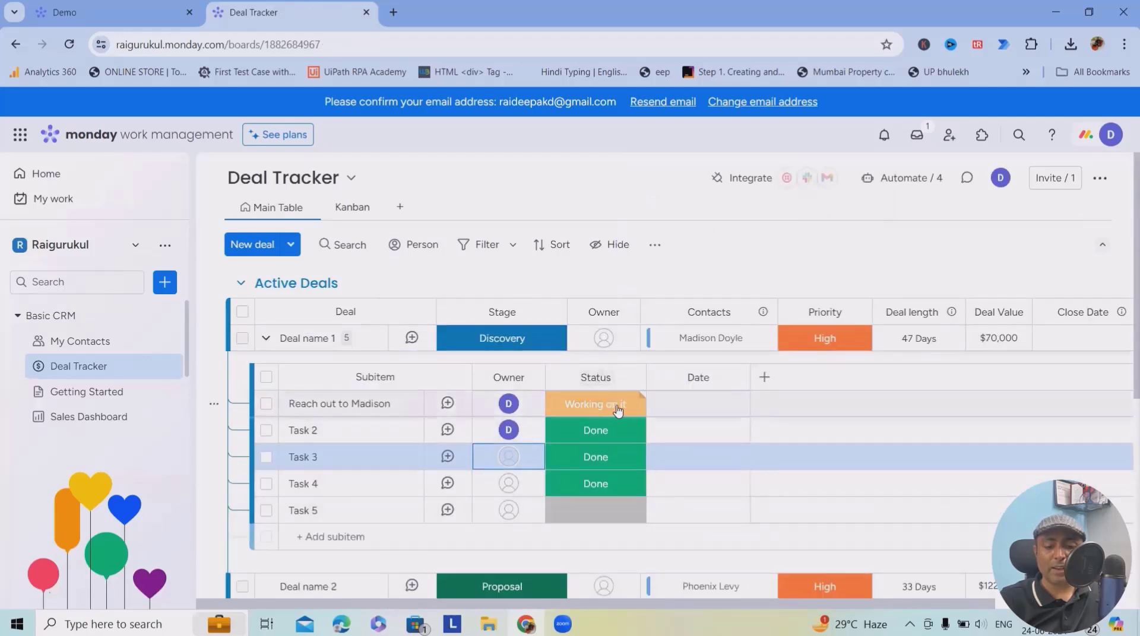
View the status options for Task 2 and the editable status labels for Task 5 without changing them
click(601, 431)
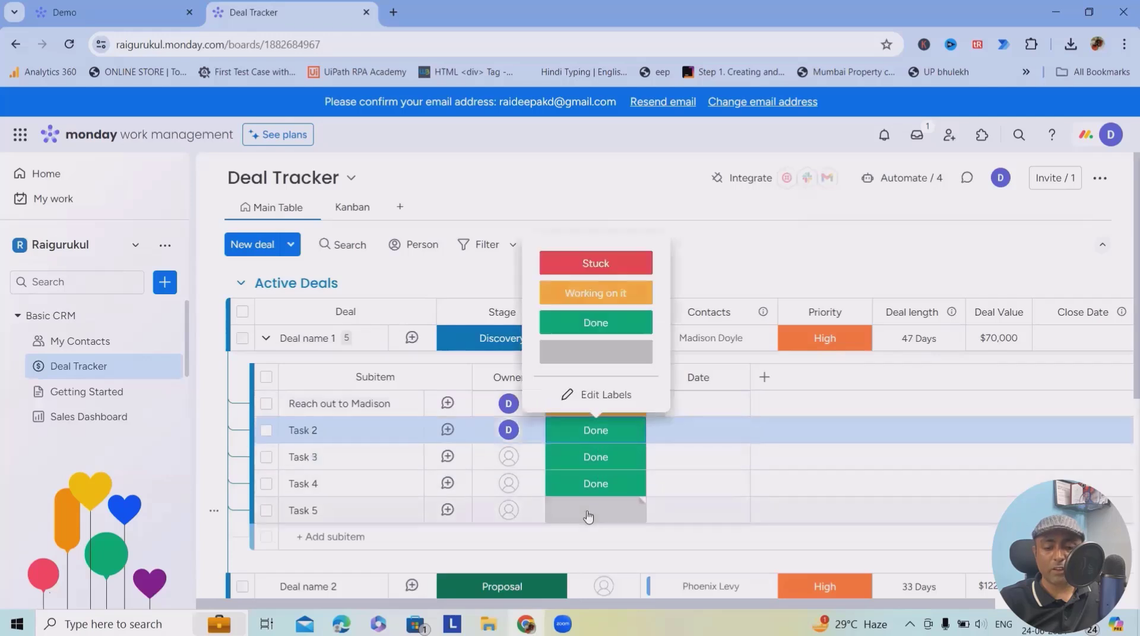
click(588, 514)
click(597, 474)
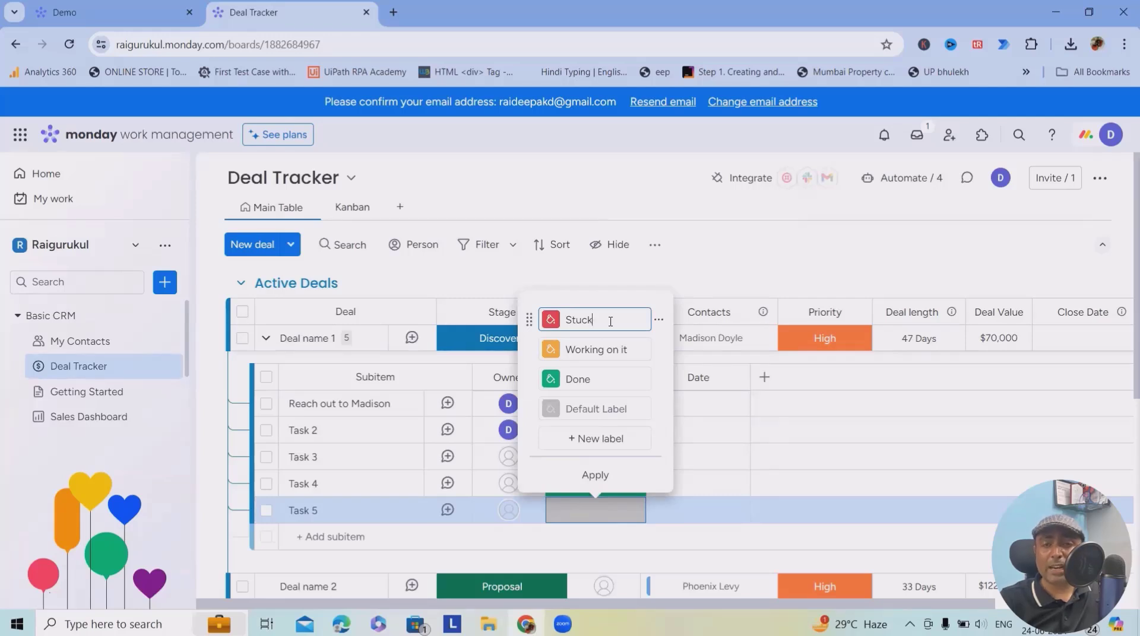
click(737, 224)
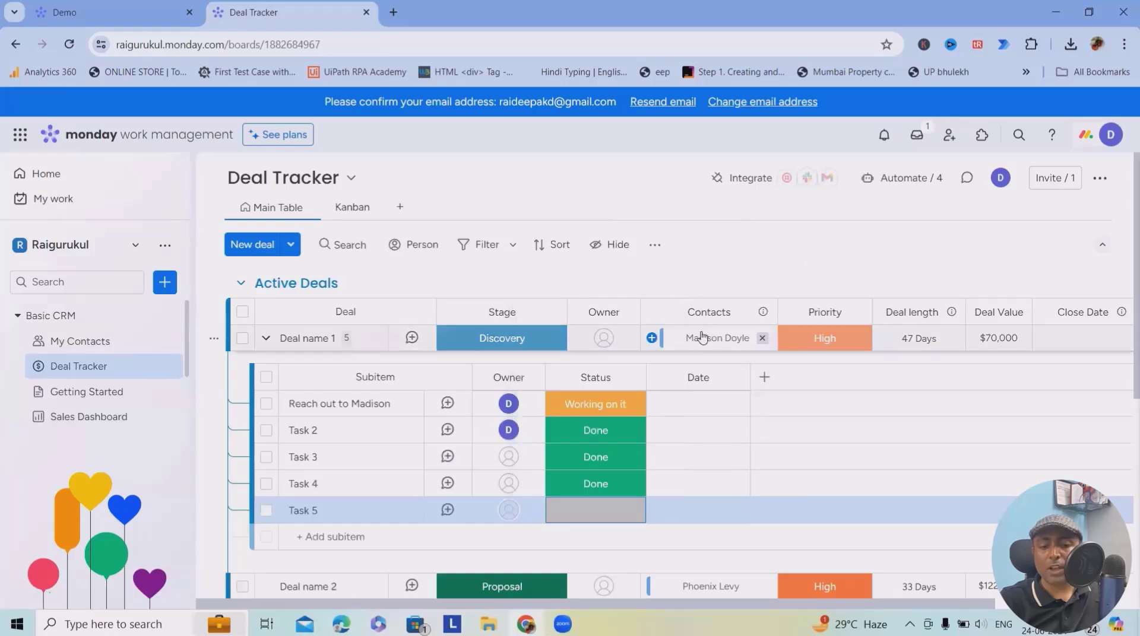
Set the date of Deal name 1's first subitem to 24 June 2024 at 9:00 AM
click(696, 410)
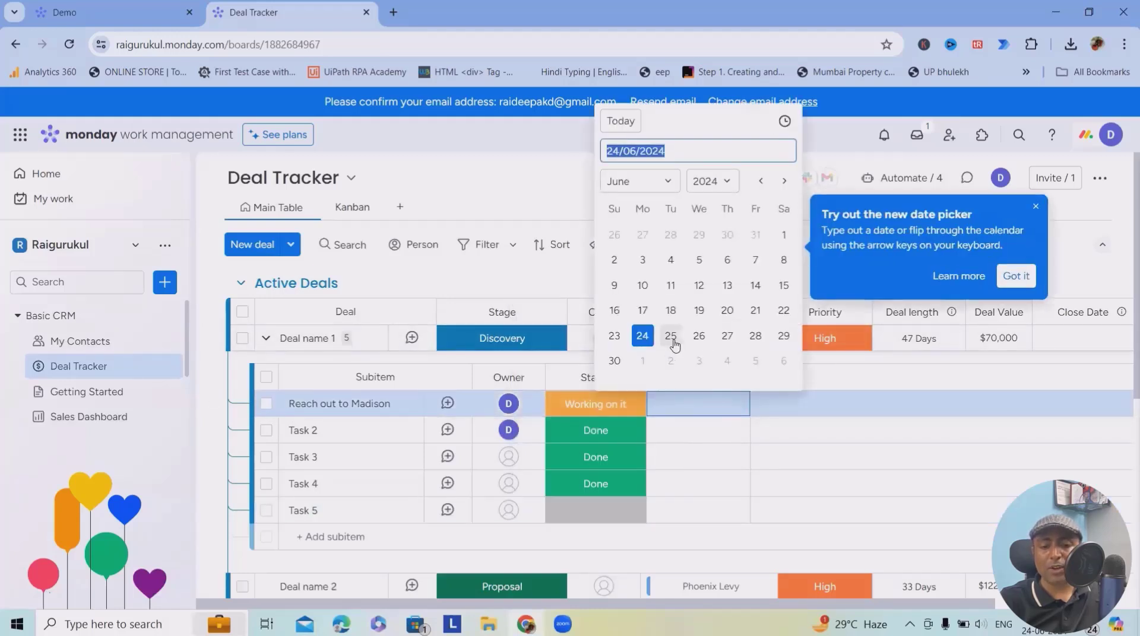
click(784, 122)
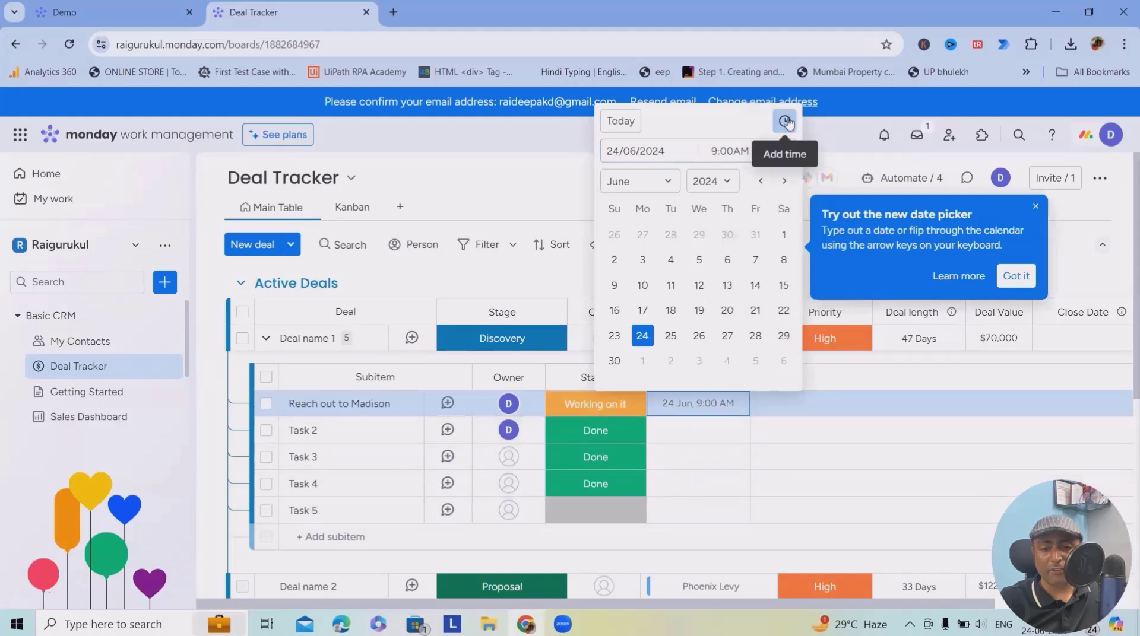
click(831, 351)
Set the priority of Deal name 1 to Medium
scroll(800, 383, down, 3)
scroll(834, 356, up, 3)
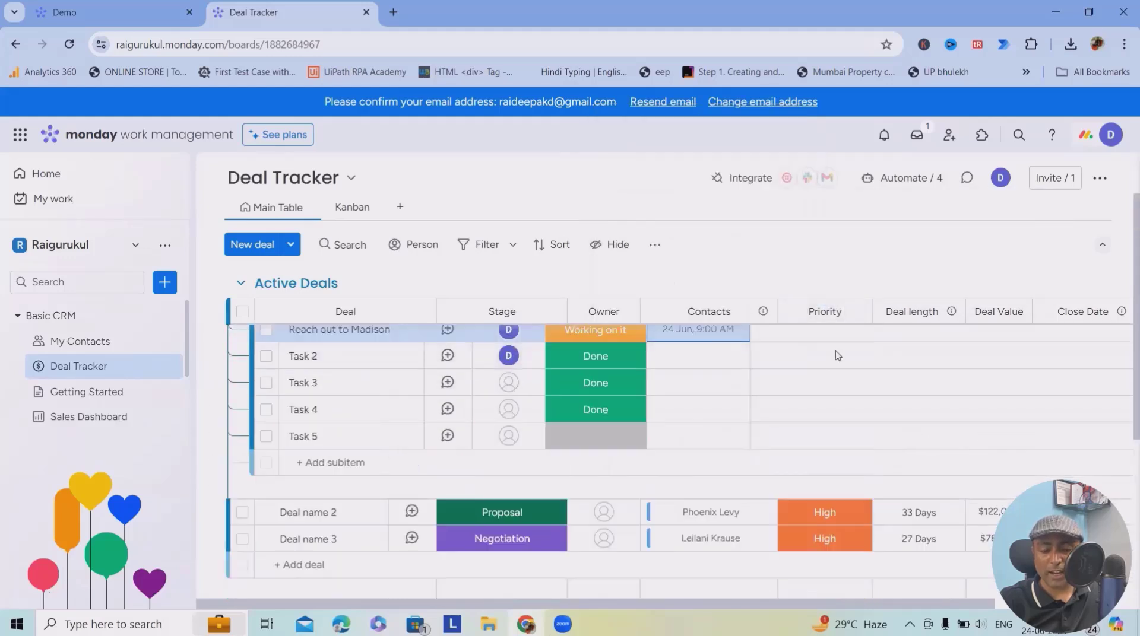
scroll(809, 460, down, 3)
scroll(852, 379, up, 3)
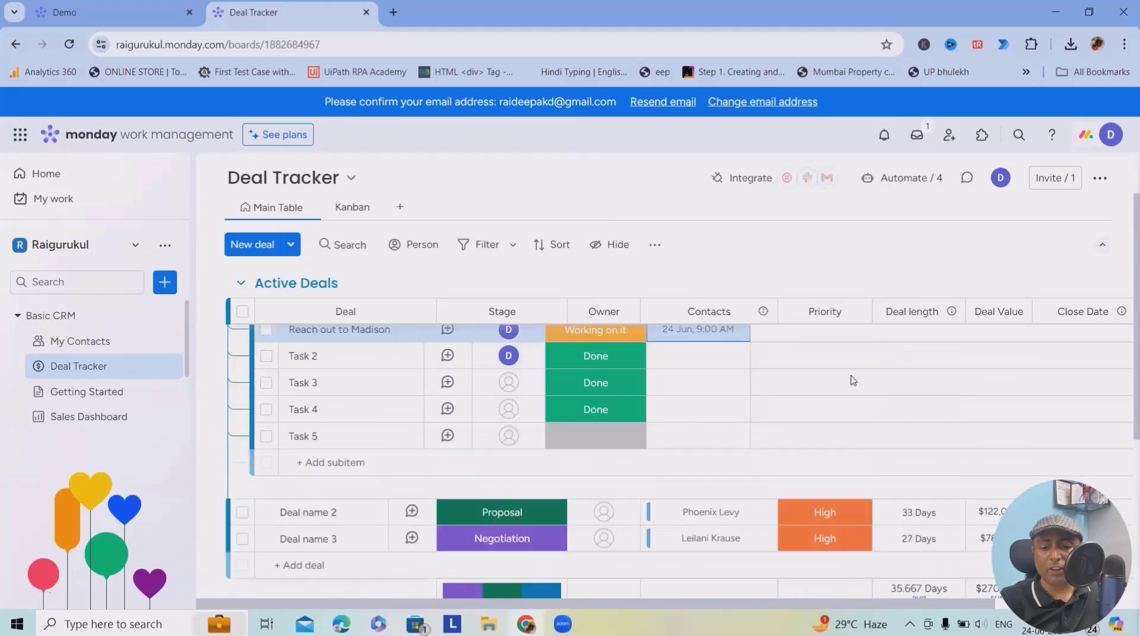
click(850, 346)
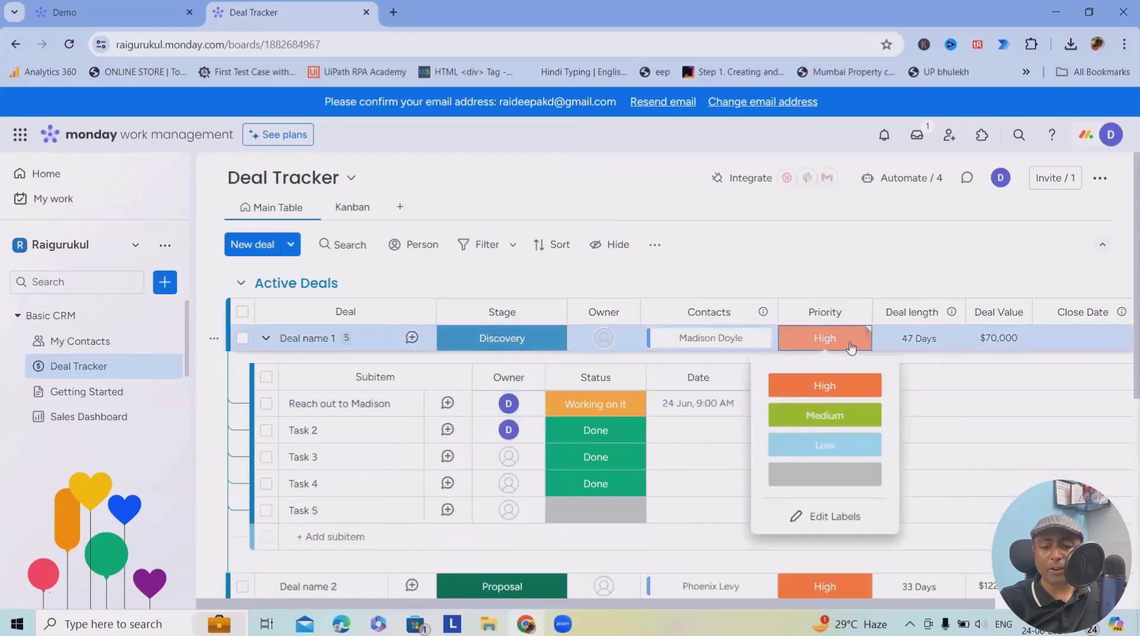
click(836, 414)
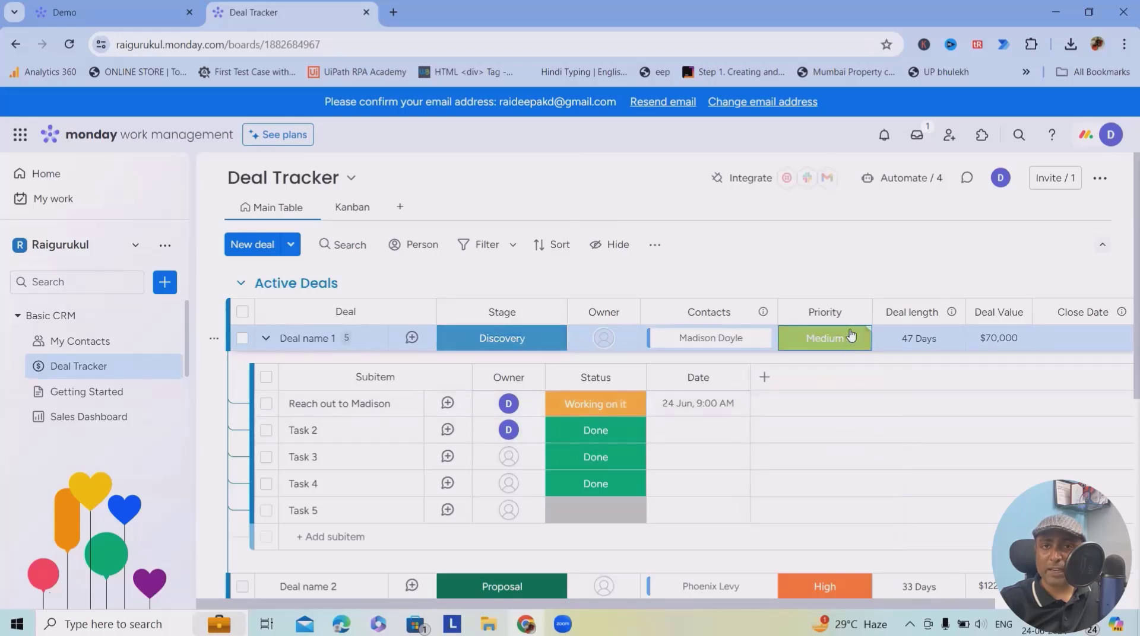
Examine the formula behind the Deal length column and keep it as it is
click(925, 339)
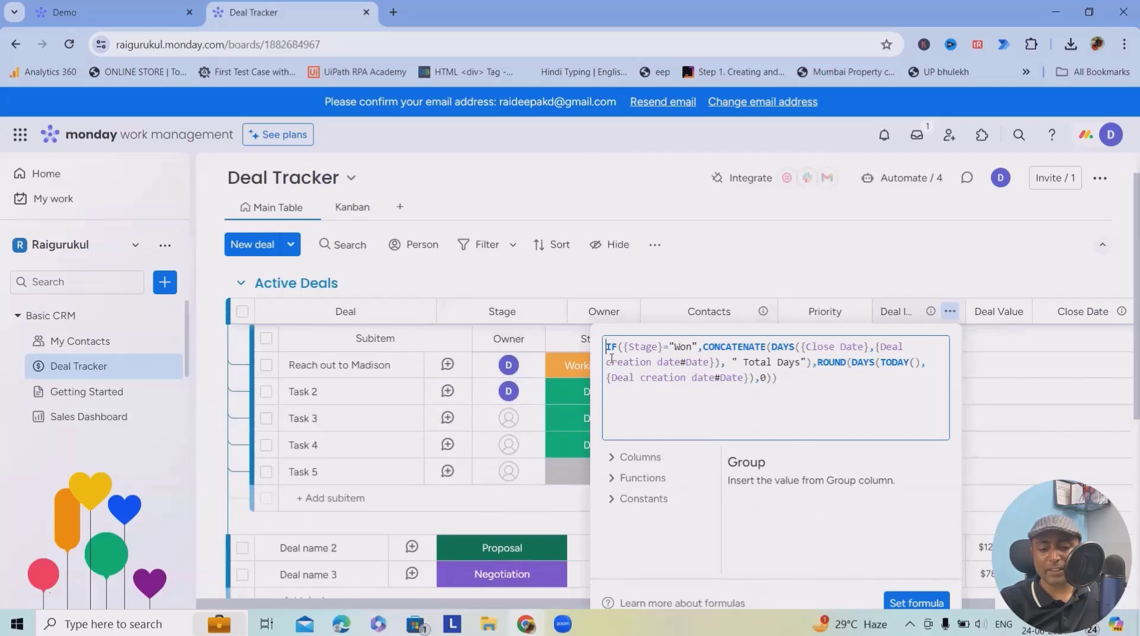
drag(611, 346, 772, 378)
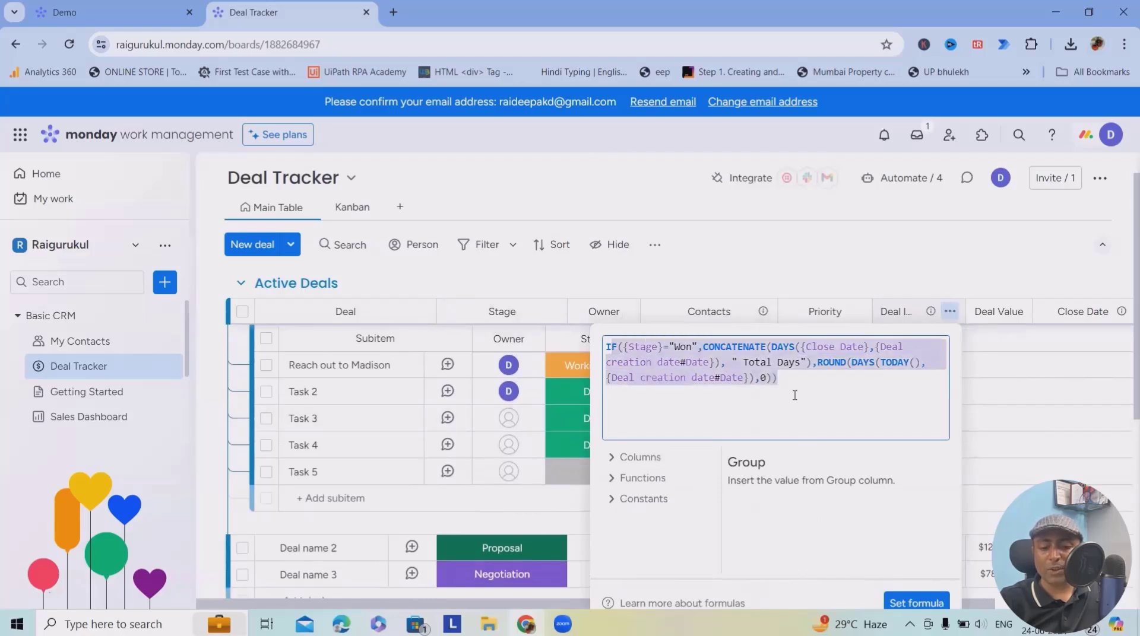
click(898, 601)
Examine the Deal Value column and open Deal name 1's value for editing
click(983, 310)
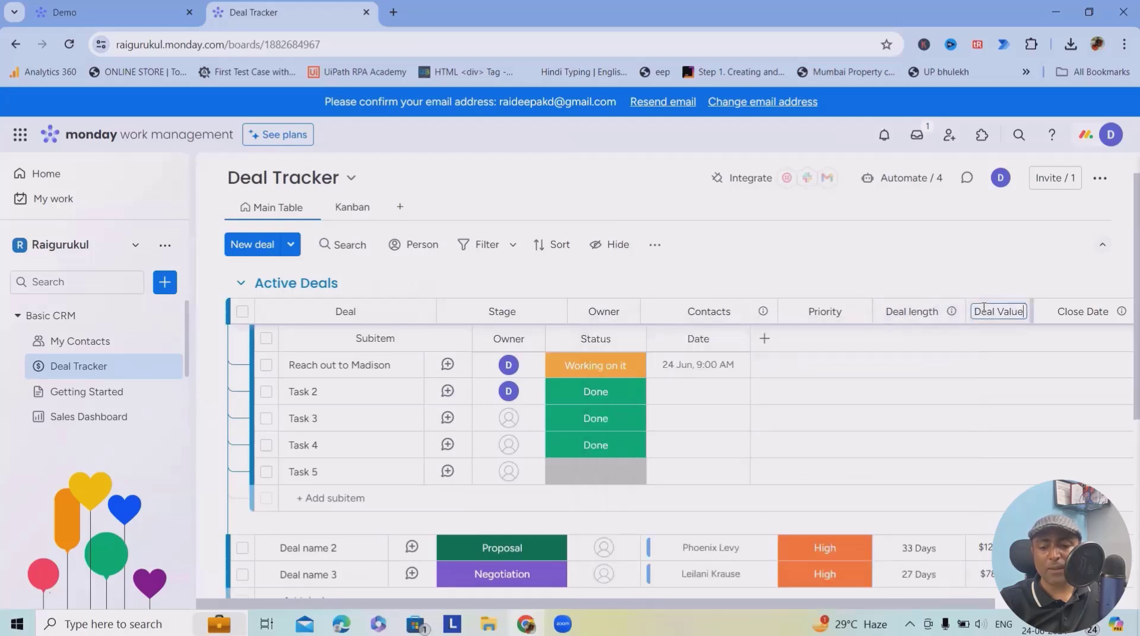
scroll(764, 384, up, 1)
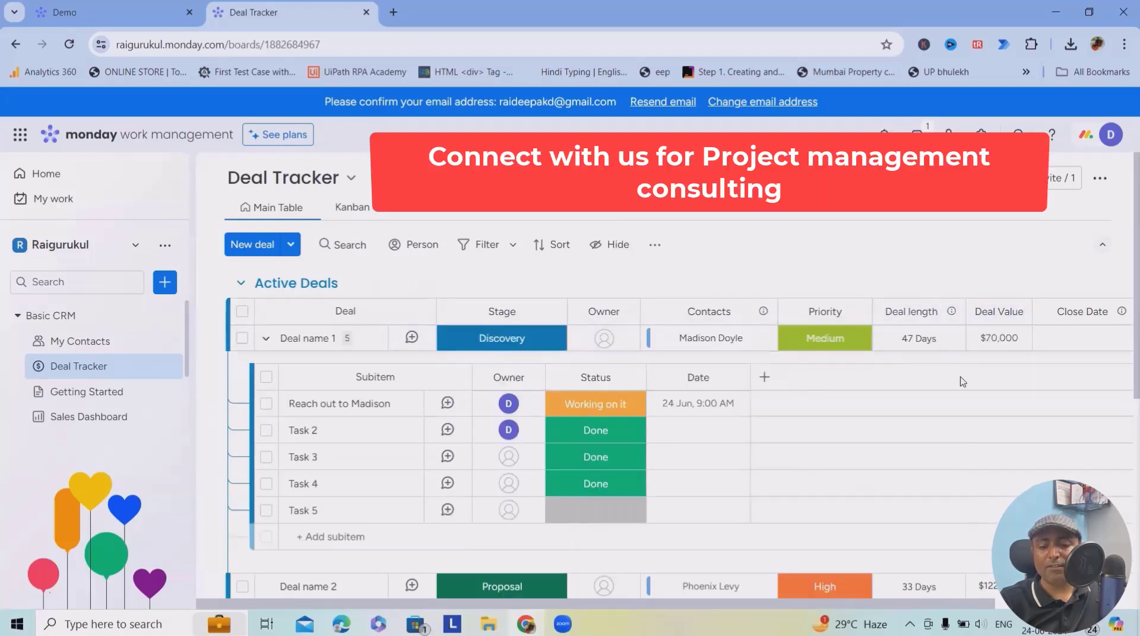
click(998, 340)
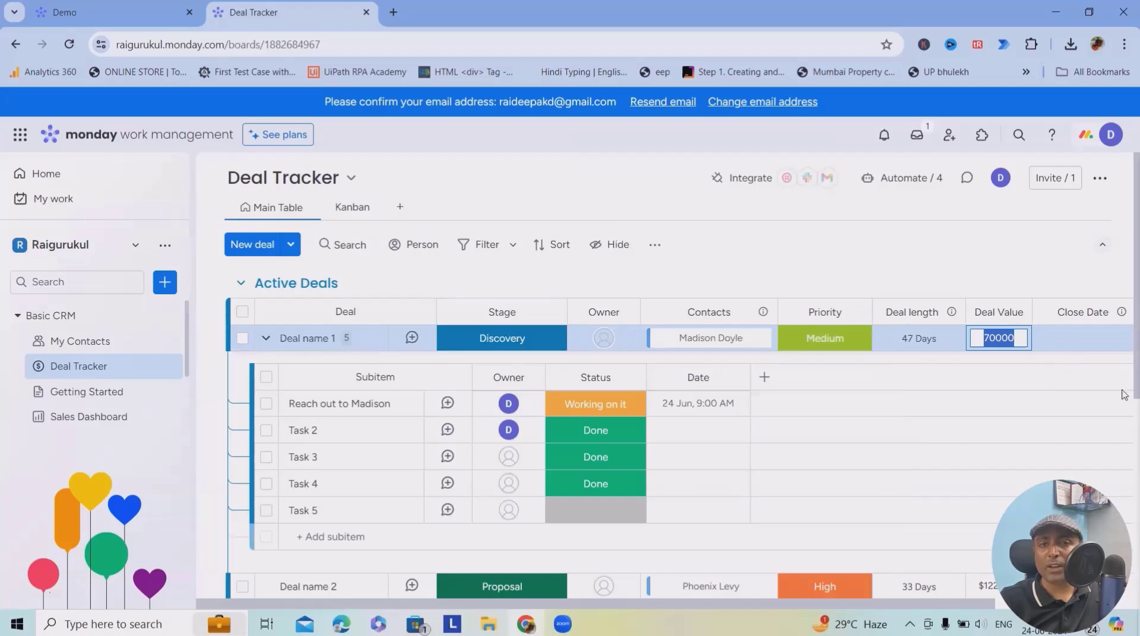
Select Deal name 1, Deal name 2 and Deal name 3 in the Active Deals group and review the available batch actions
scroll(1099, 433, down, 4)
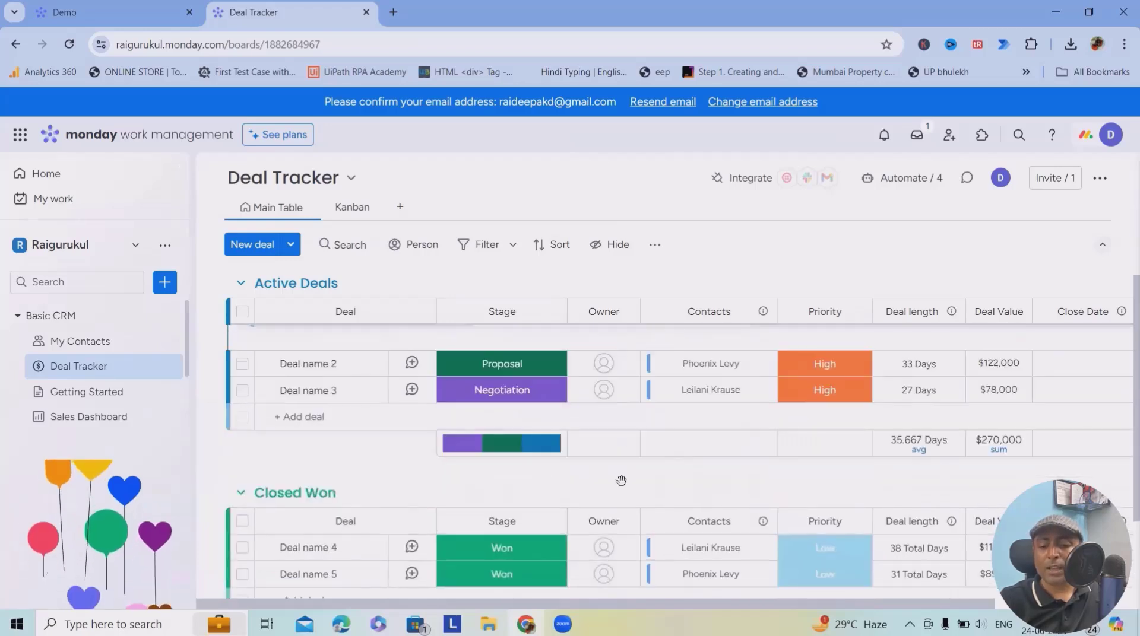
click(242, 363)
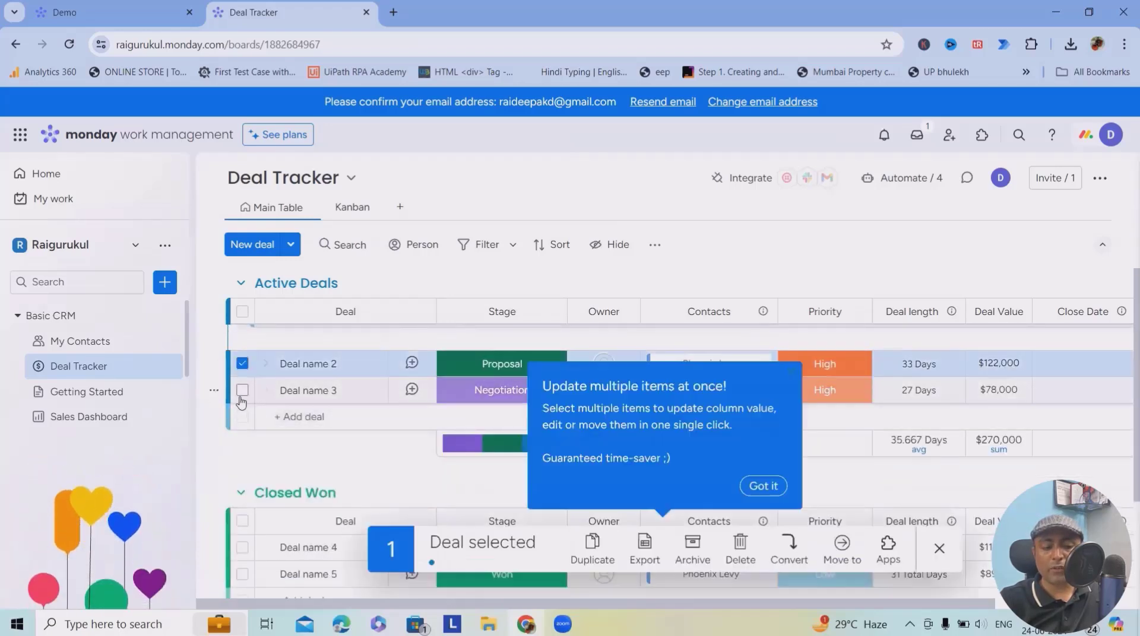
click(242, 390)
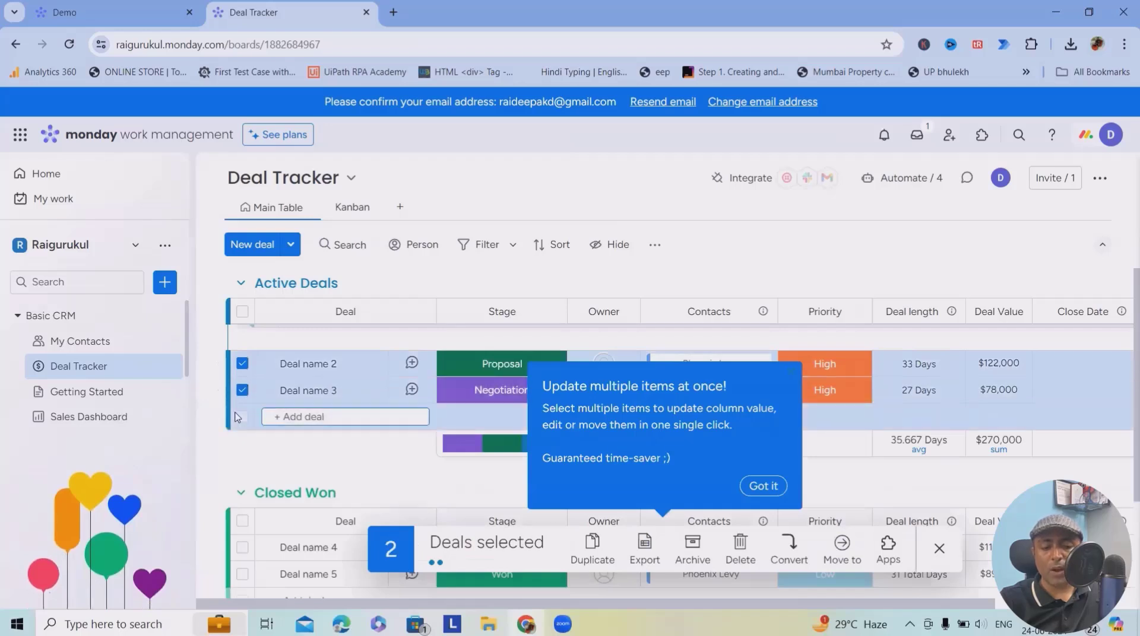
click(763, 486)
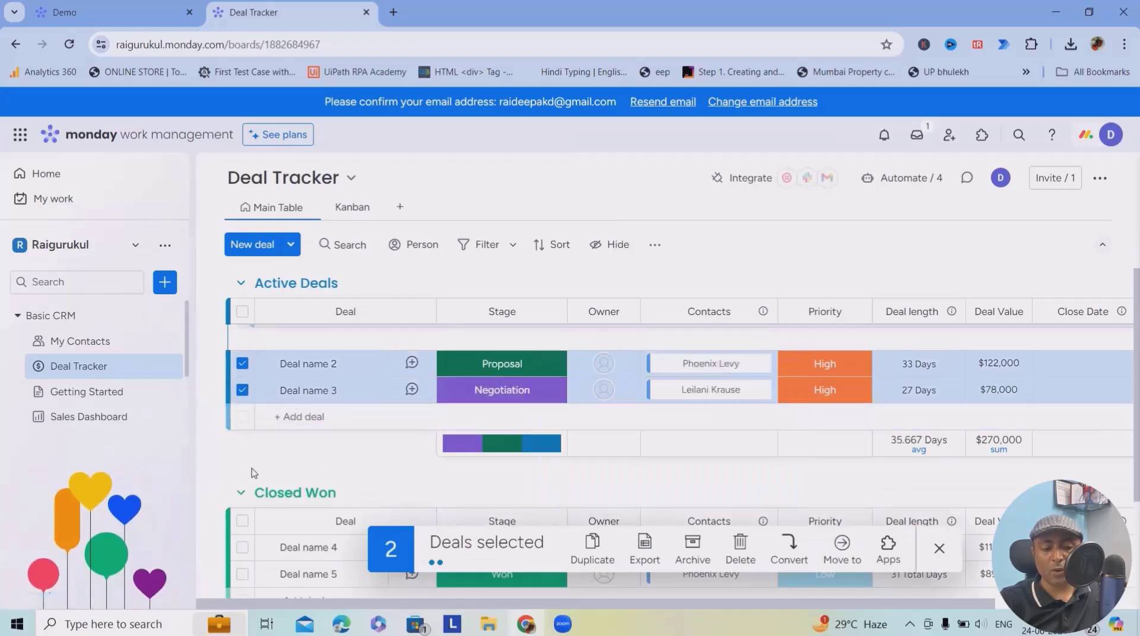
scroll(247, 475, up, 3)
scroll(256, 403, up, 1)
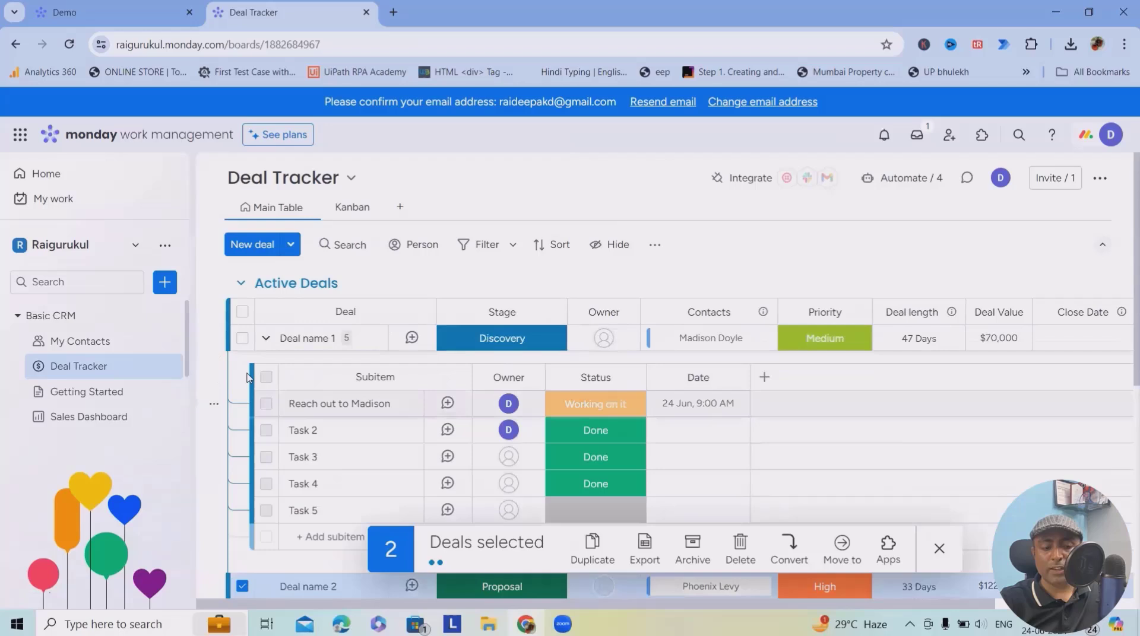
click(242, 338)
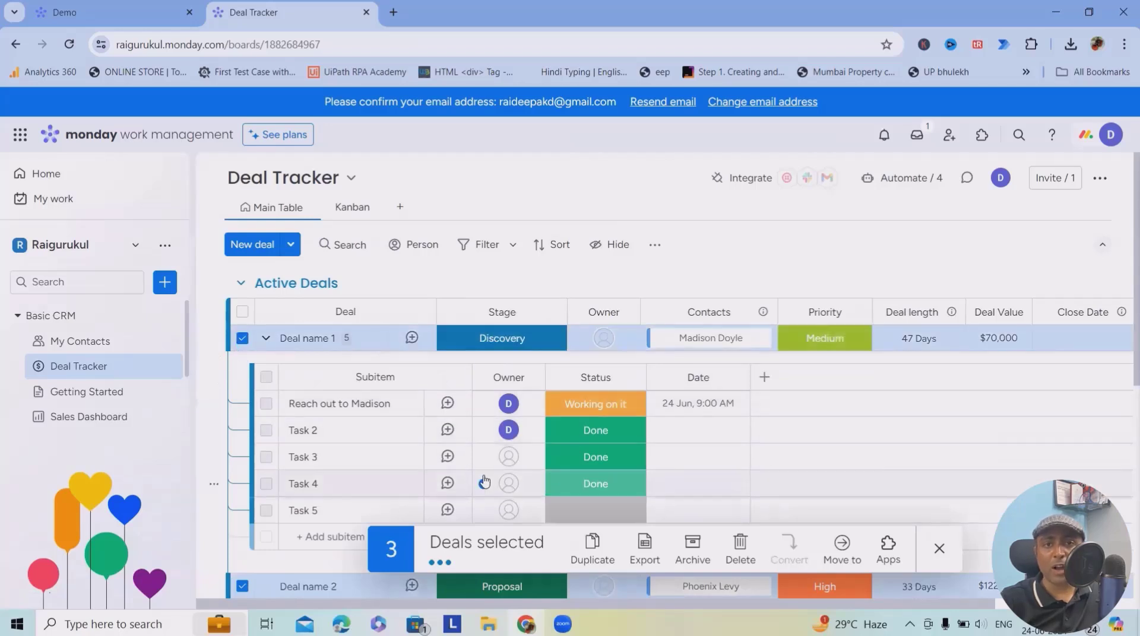
scroll(488, 480, down, 2)
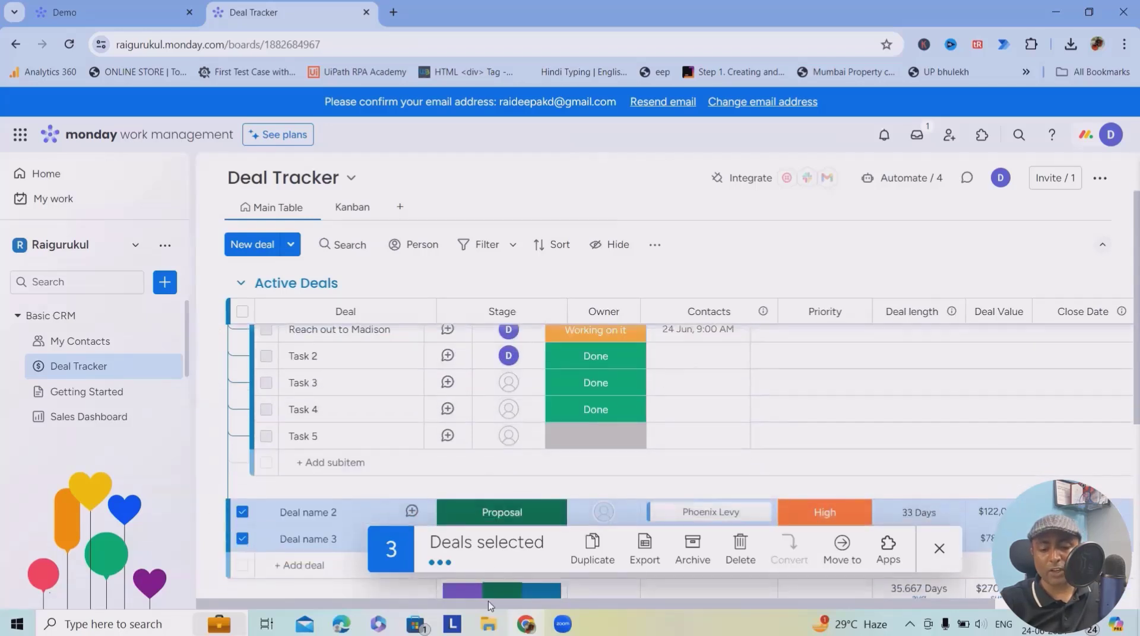
mouse_move(503, 596)
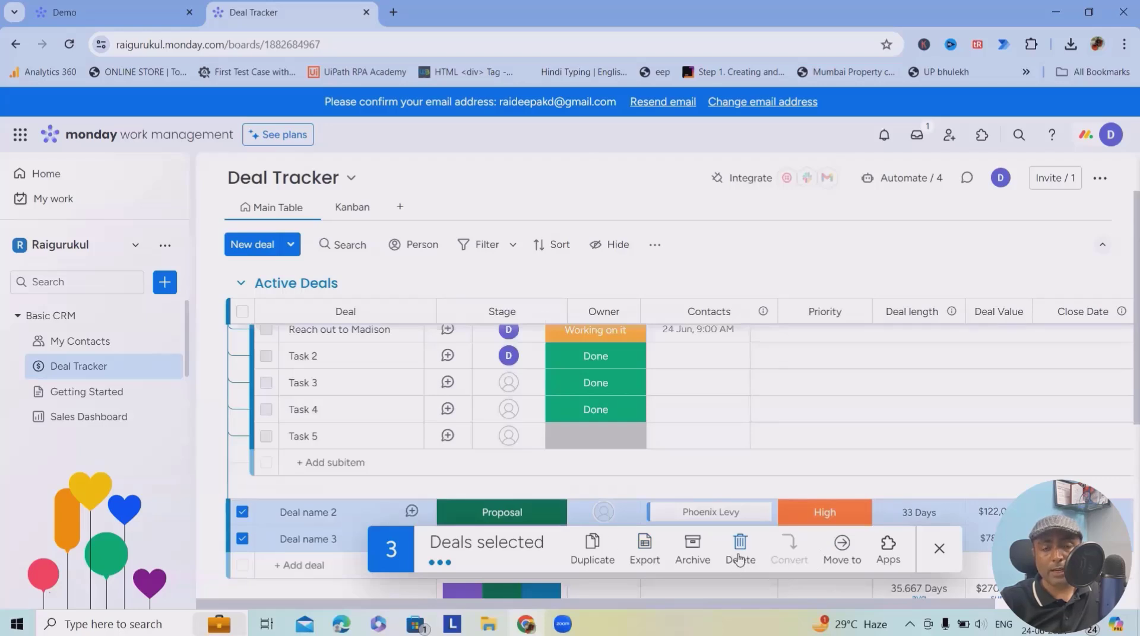
scroll(254, 393, down, 1)
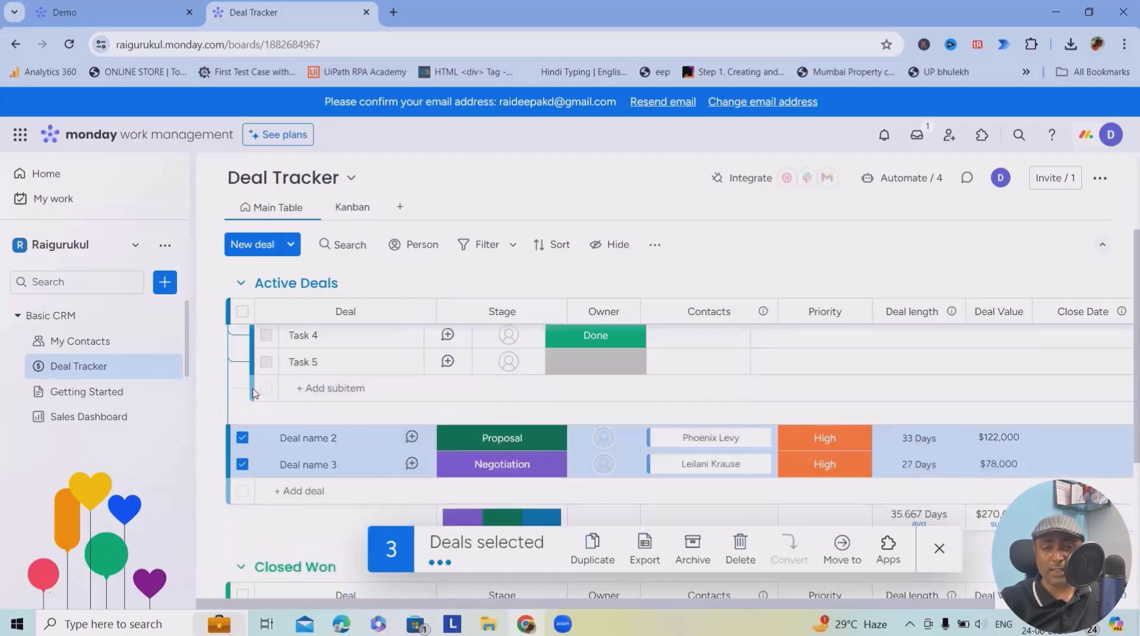
Clear the selection of the three active deals and try to add a new group below Closed Won
scroll(256, 395, down, 2)
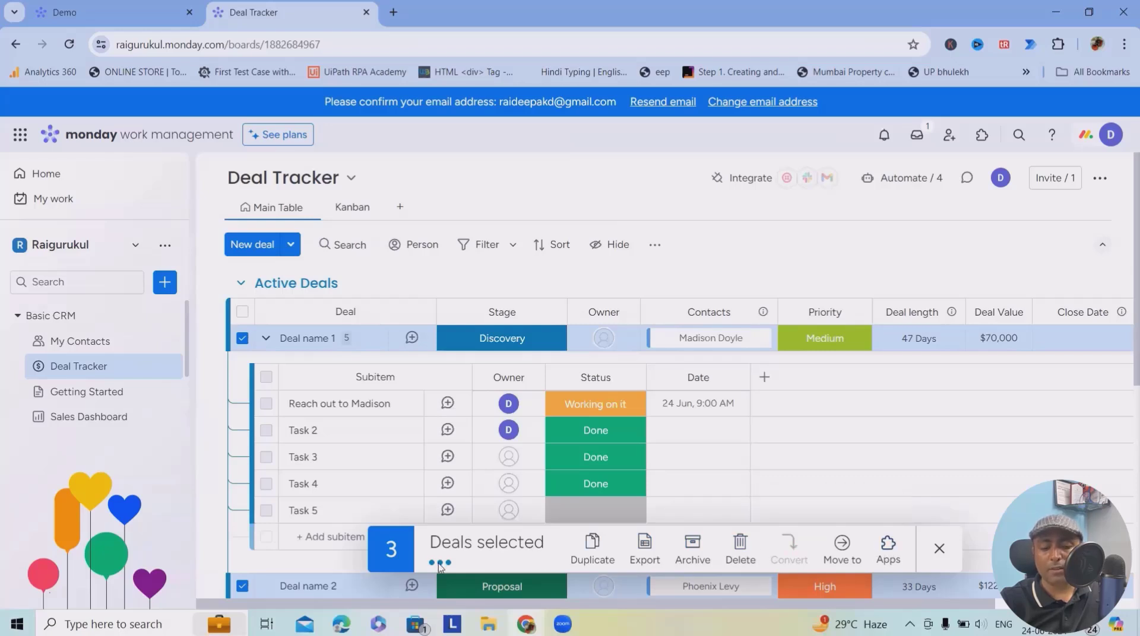
click(940, 549)
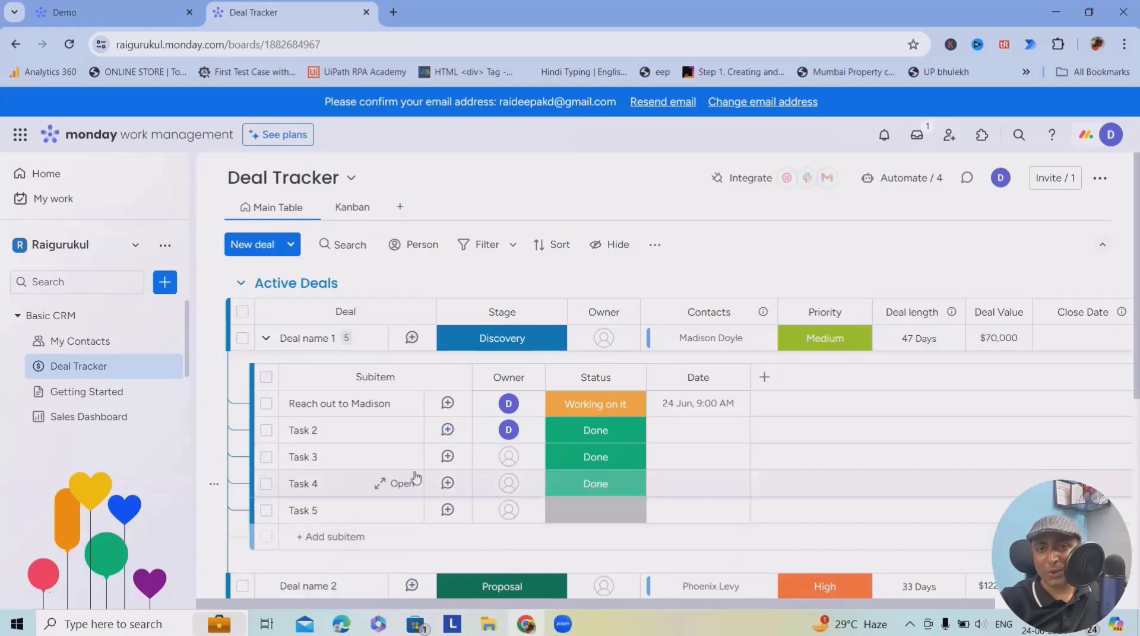
scroll(430, 527, down, 3)
scroll(430, 528, up, 3)
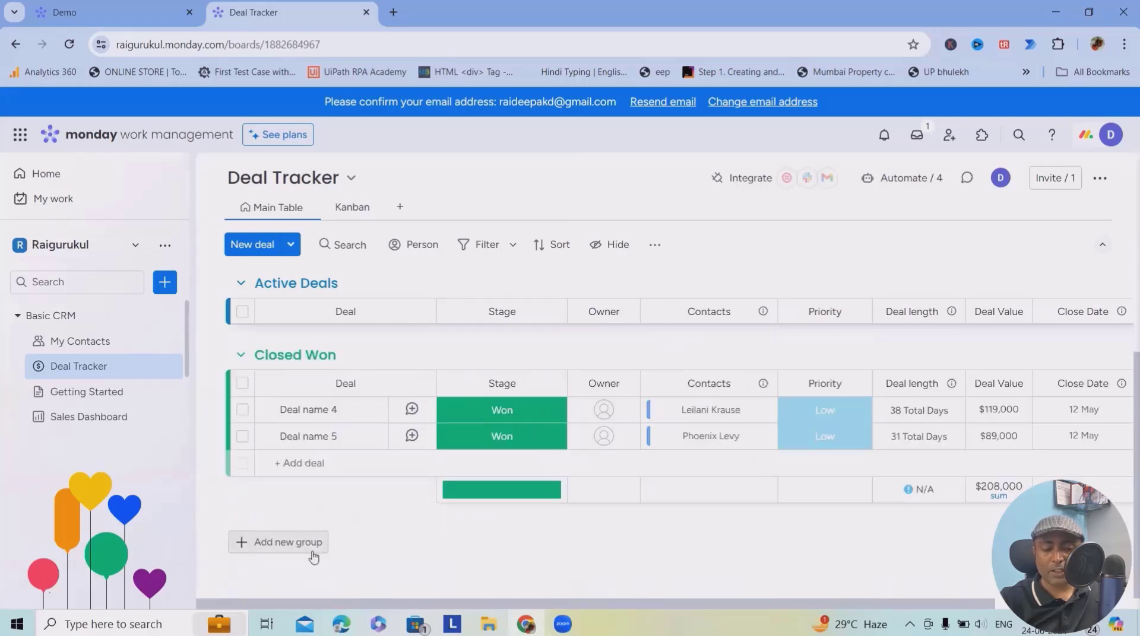
click(313, 551)
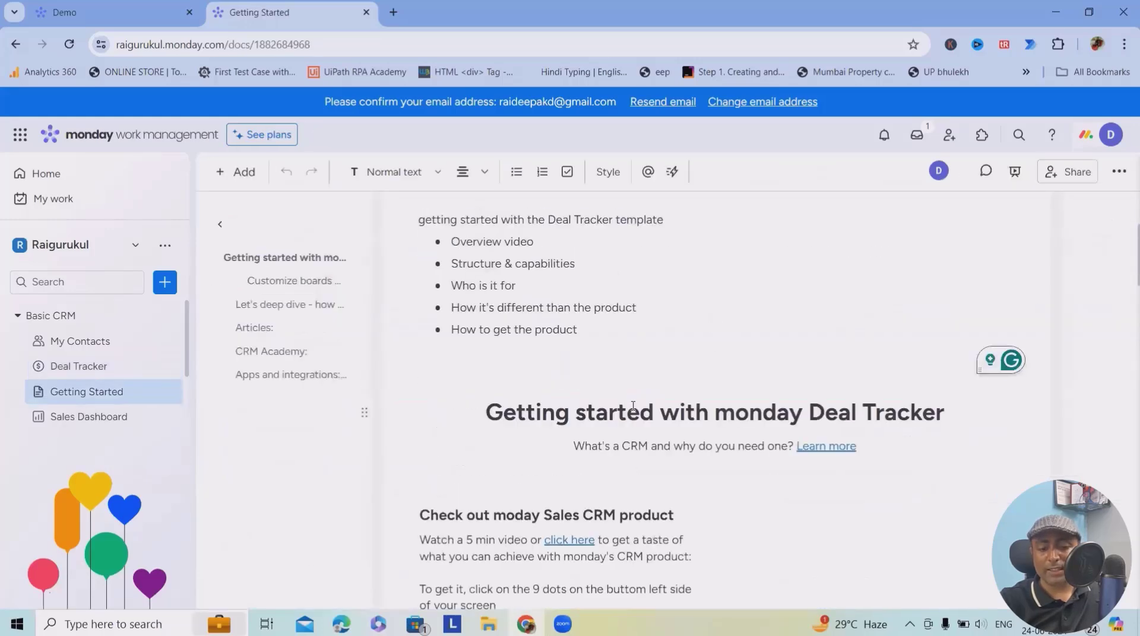
Read the Getting Started document's sections on the Sales CRM product and importing data
scroll(635, 403, down, 3)
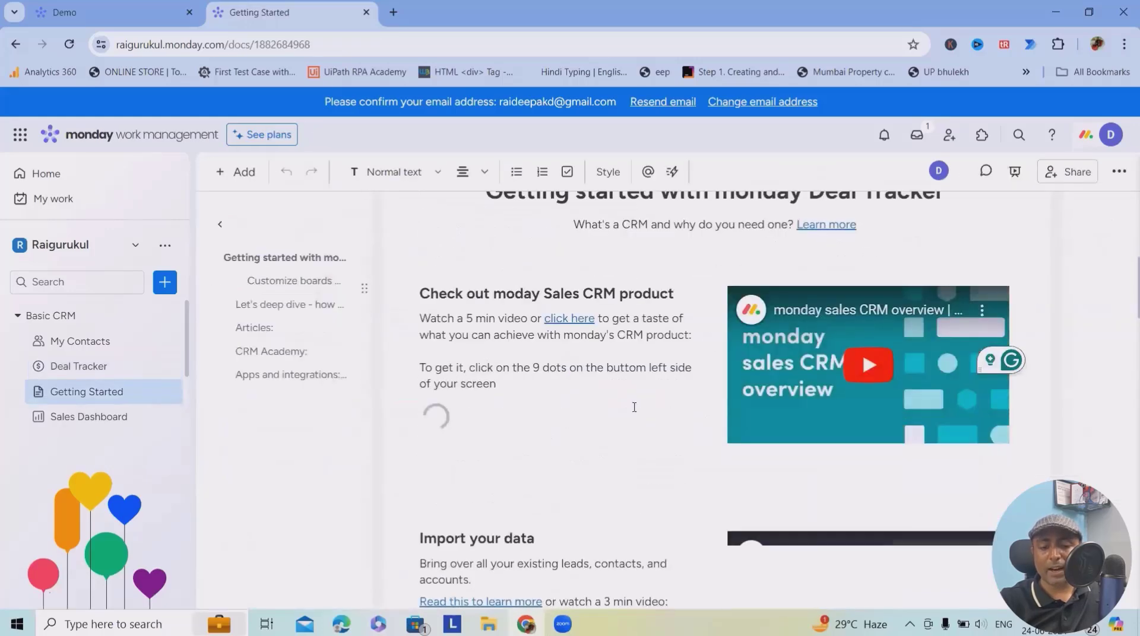
scroll(635, 409, down, 1)
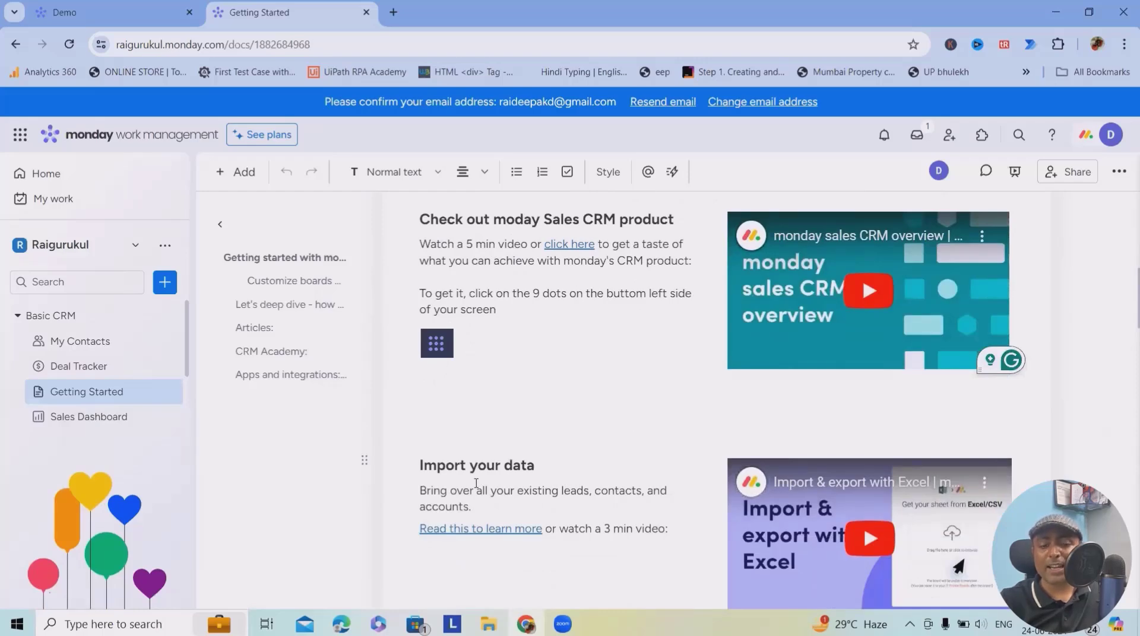
Open the Sales Dashboard and examine its won-deal value, revenue, pipeline, deal stage and deal progress widgets and their explanations
click(61, 419)
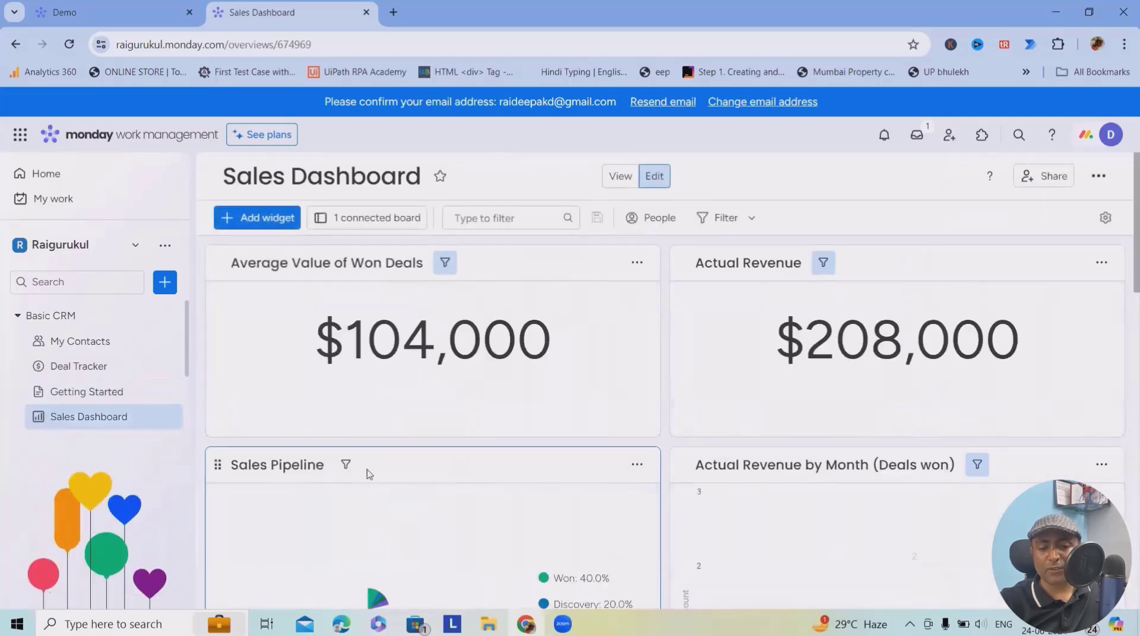
scroll(368, 473, down, 6)
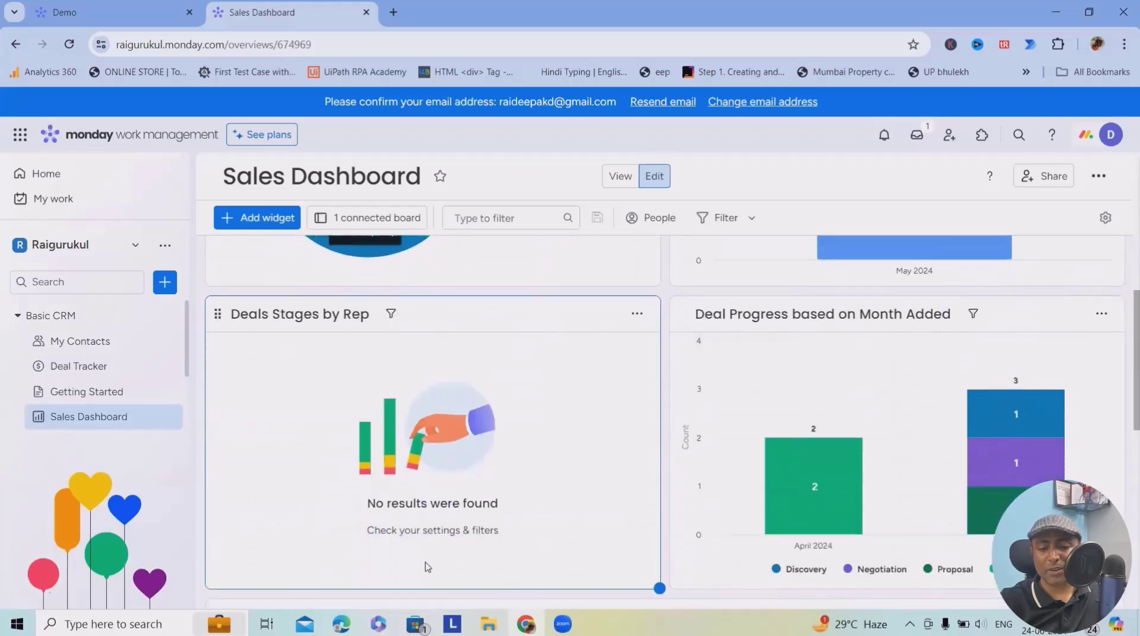
scroll(425, 573, down, 10)
scroll(589, 451, up, 5)
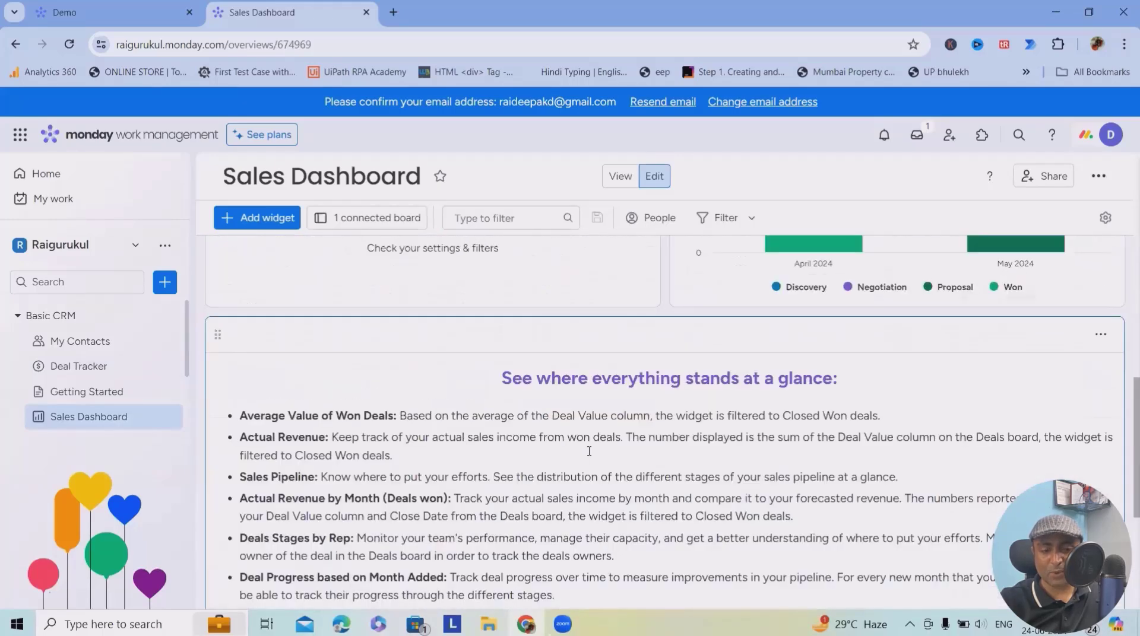
scroll(589, 451, up, 10)
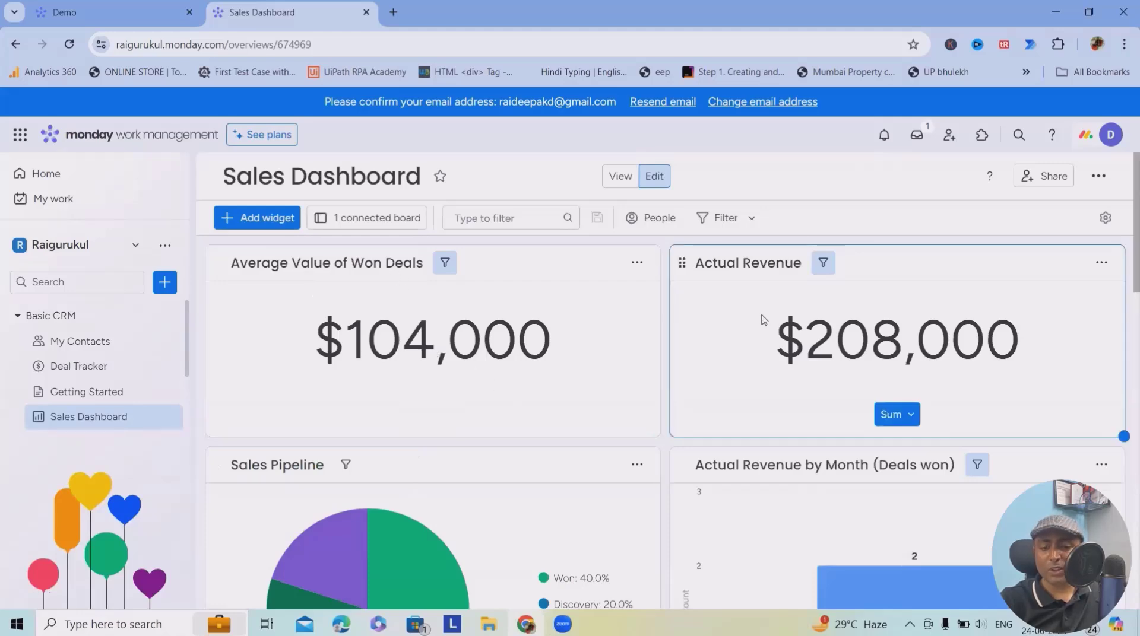
scroll(765, 332, down, 4)
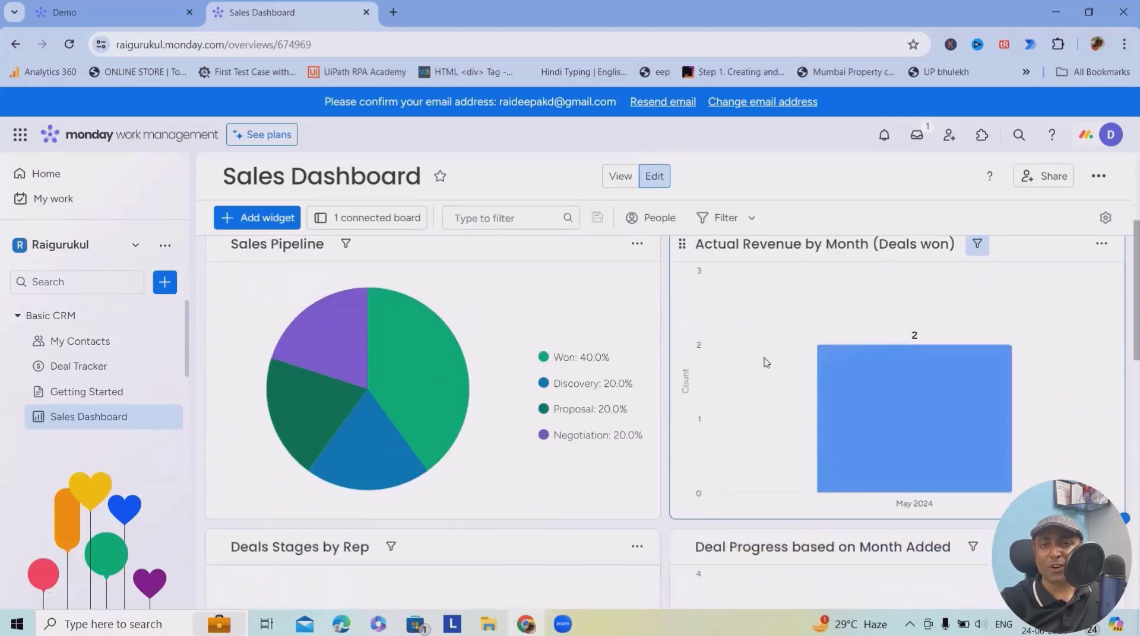
scroll(365, 433, up, 3)
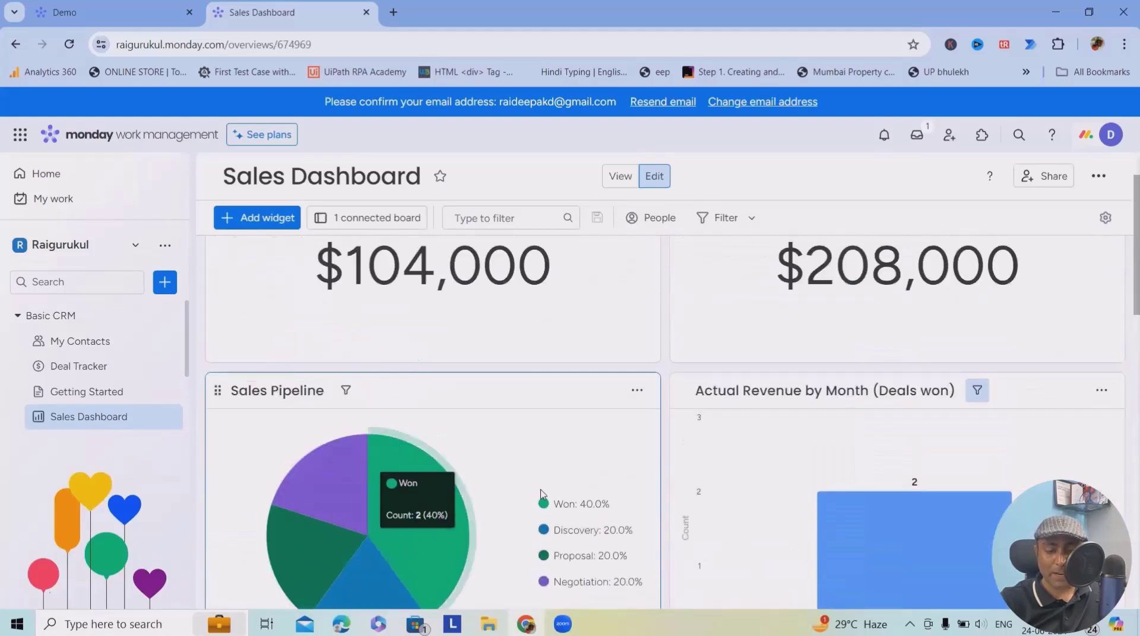
scroll(883, 513, down, 3)
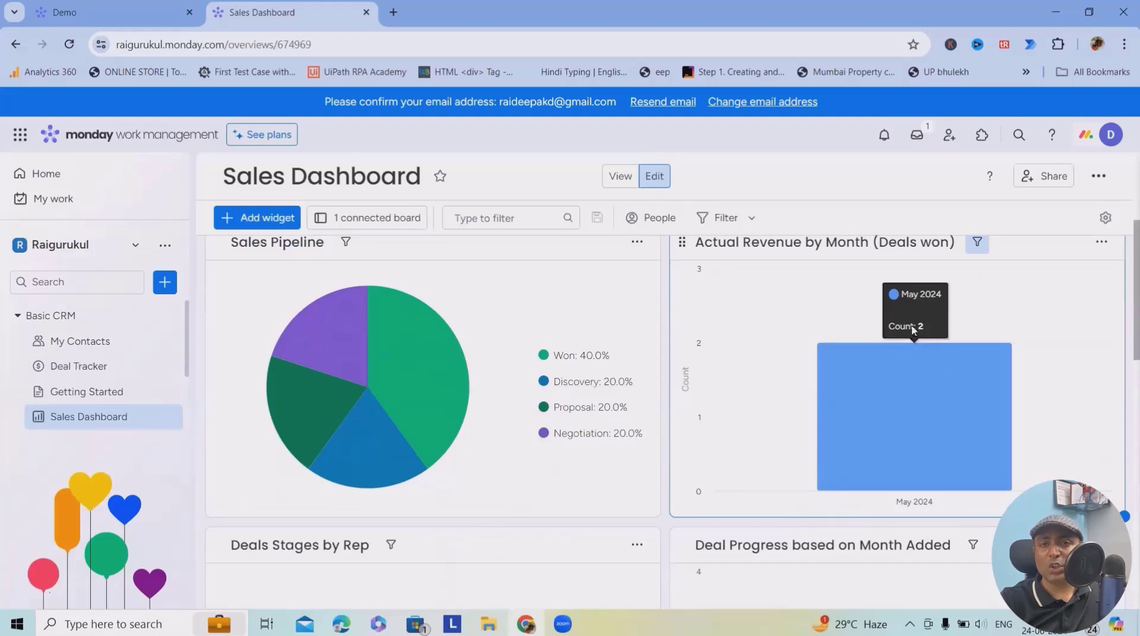
scroll(855, 469, down, 6)
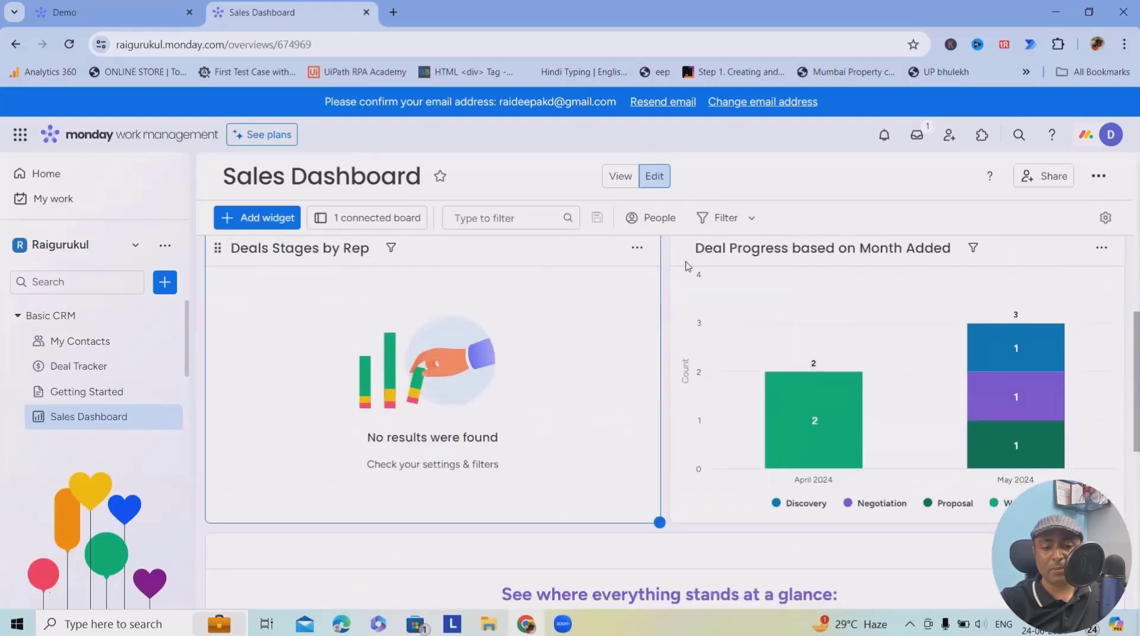
scroll(893, 309, down, 4)
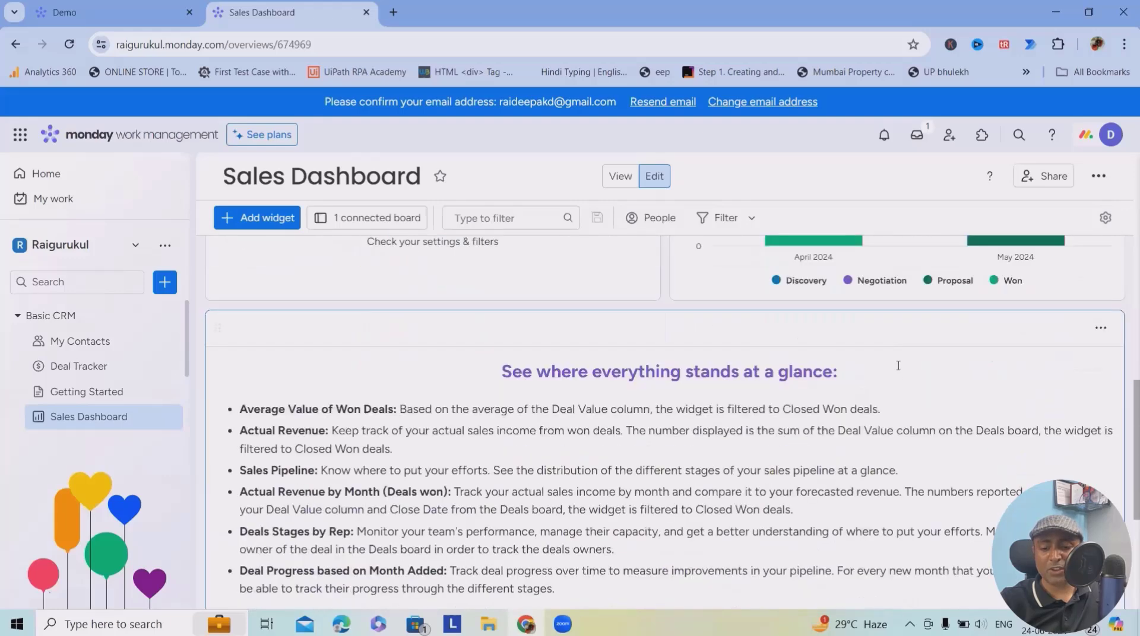
scroll(898, 421, up, 10)
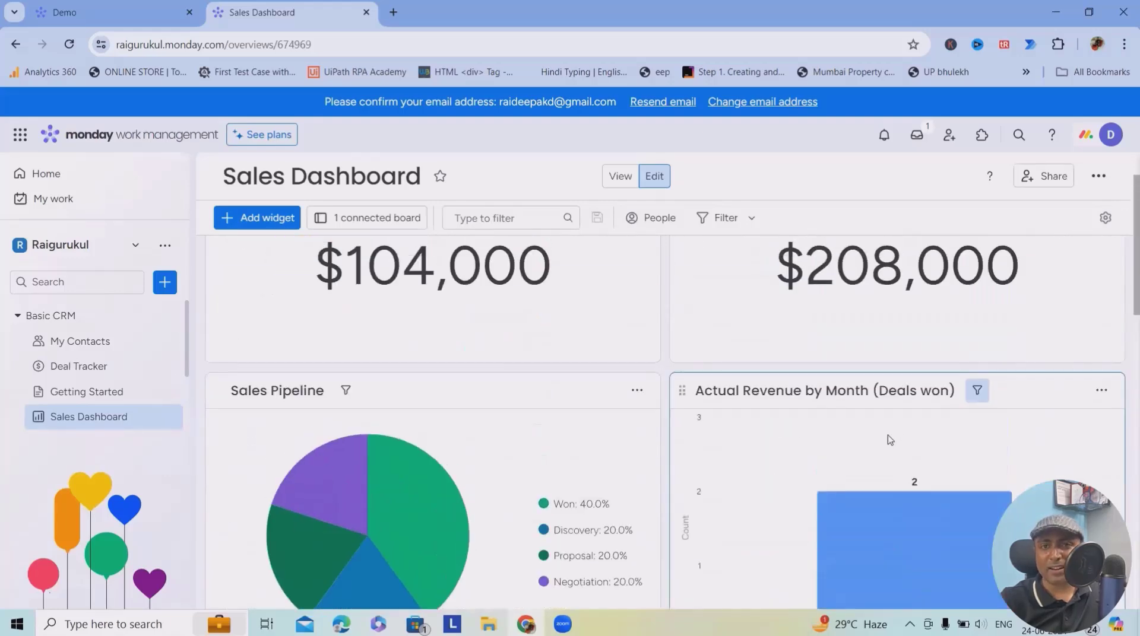